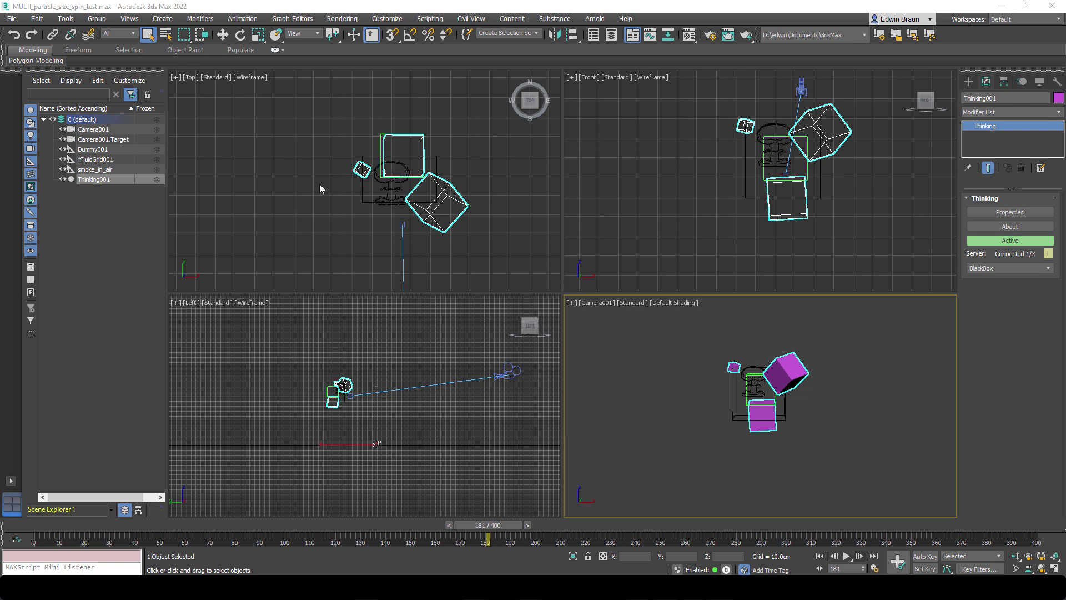
Frame the objects in the viewports and make Camera001 the active view.
{"action": "scroll", "coordinate": [330, 173], "scroll_direction": "down", "scroll_amount": 3}
{"action": "scroll", "coordinate": [338, 146], "scroll_direction": "down", "scroll_amount": 4}
{"action": "middle_click_drag", "start_coordinate": [299, 179], "coordinate": [355, 178]}
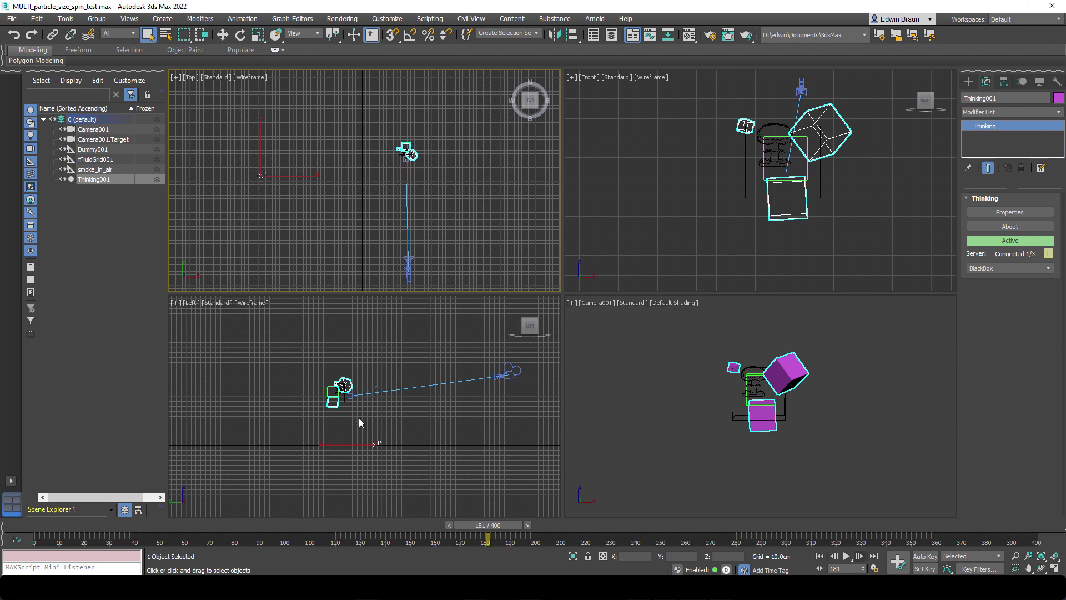
{"action": "scroll", "coordinate": [360, 423], "scroll_direction": "up", "scroll_amount": 2}
{"action": "scroll", "coordinate": [799, 170], "scroll_direction": "up", "scroll_amount": 4}
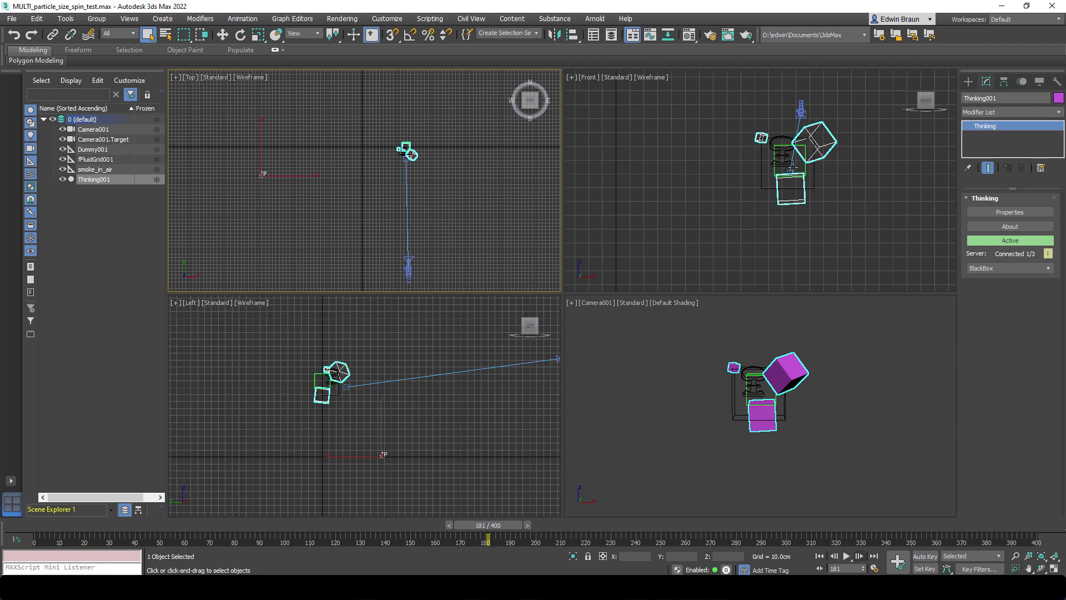
{"action": "right_click", "coordinate": [620, 357]}
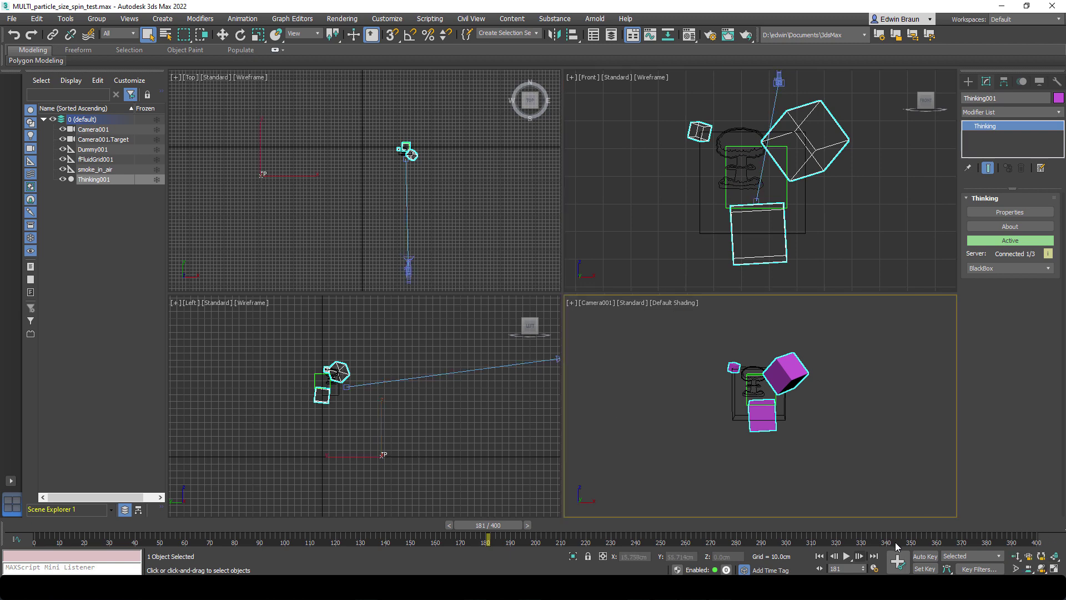
Play the particle animation to watch the cubes tumble, then rewind to frame 0.
{"action": "left_click", "coordinate": [846, 556]}
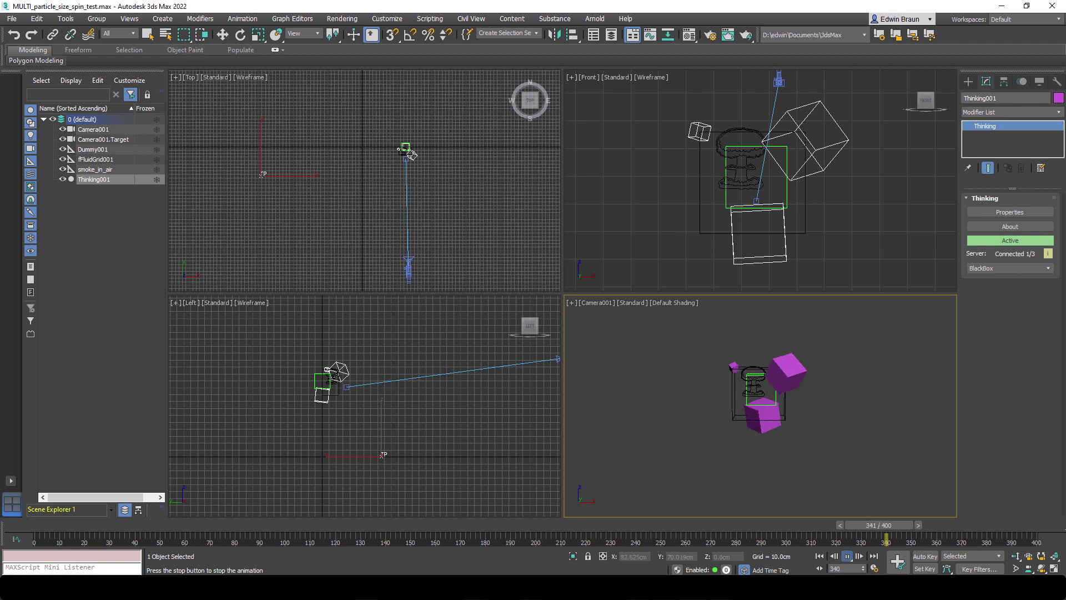
{"action": "left_click", "coordinate": [846, 555]}
{"action": "left_click", "coordinate": [819, 556]}
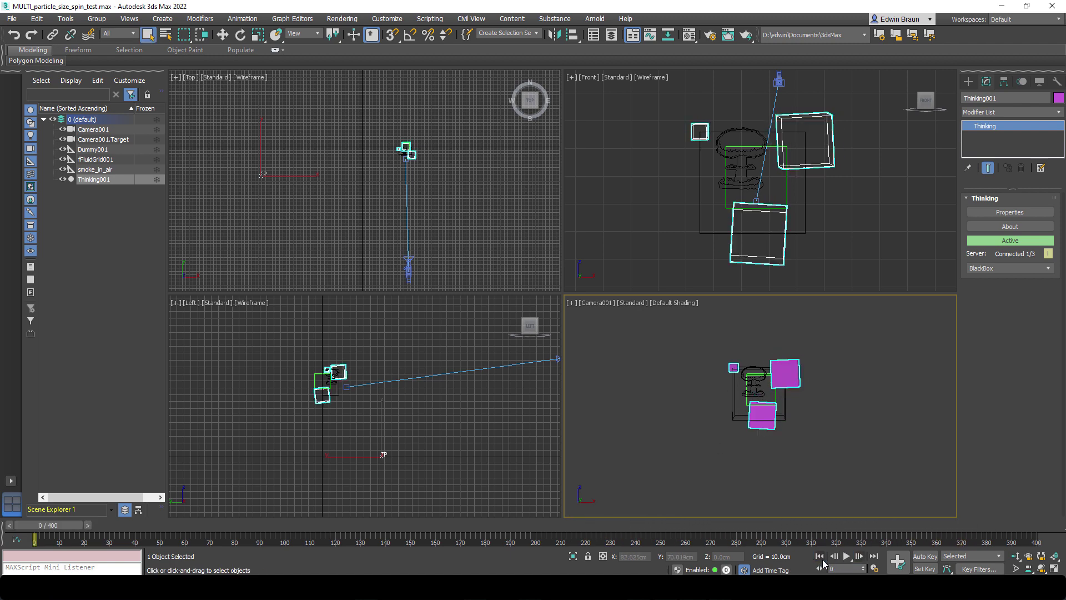
Open Thinking001's particle graph and inspect the Node and PositionBorn (Pistol Shot, 3 particles) settings.
{"action": "left_click", "coordinate": [1008, 213]}
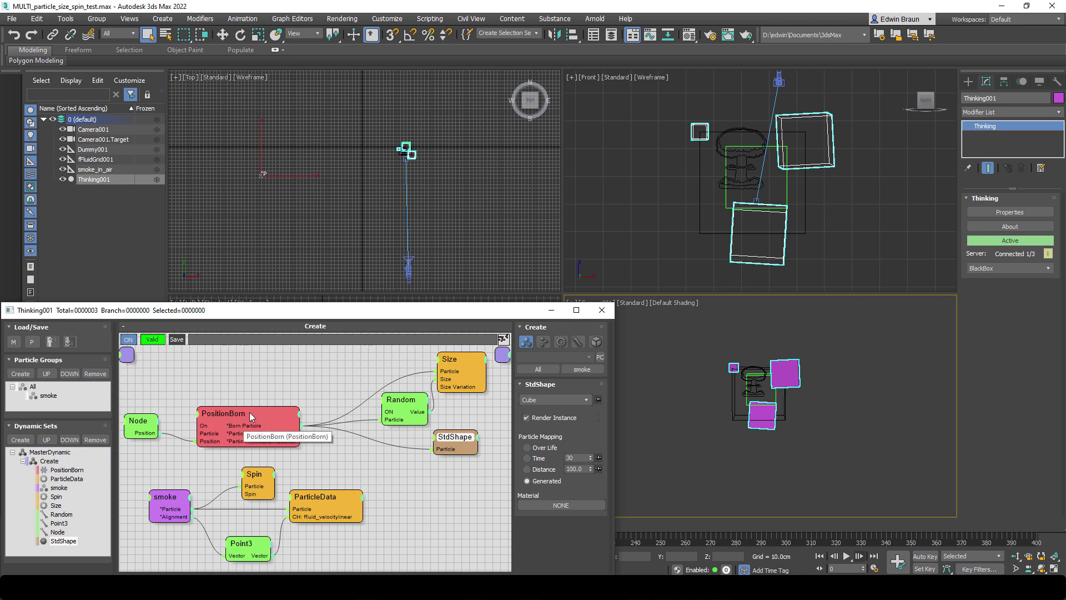
{"action": "left_click", "coordinate": [141, 420]}
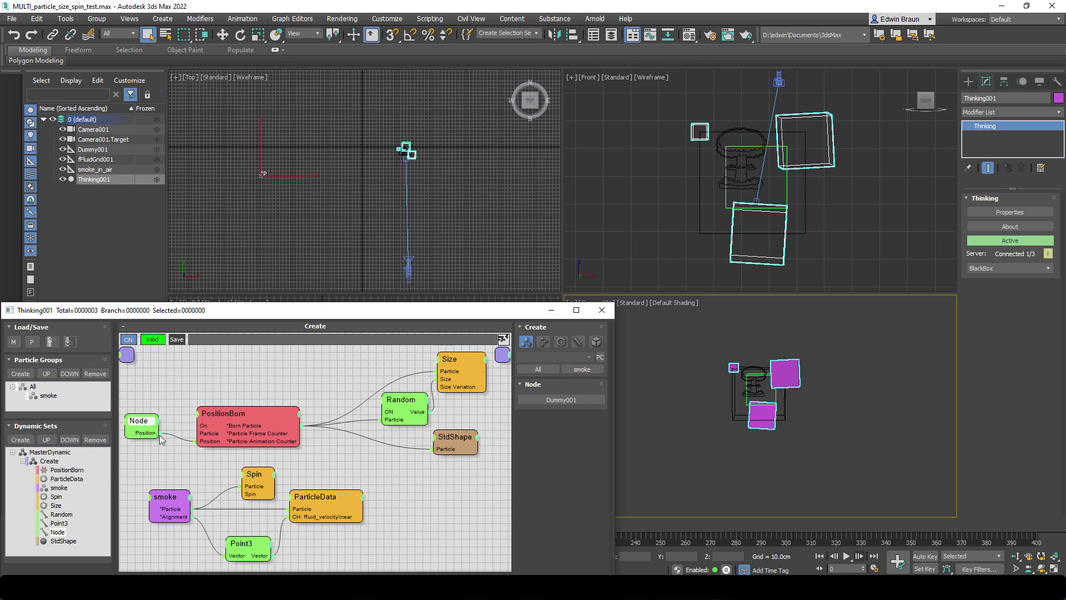
{"action": "left_click", "coordinate": [249, 414]}
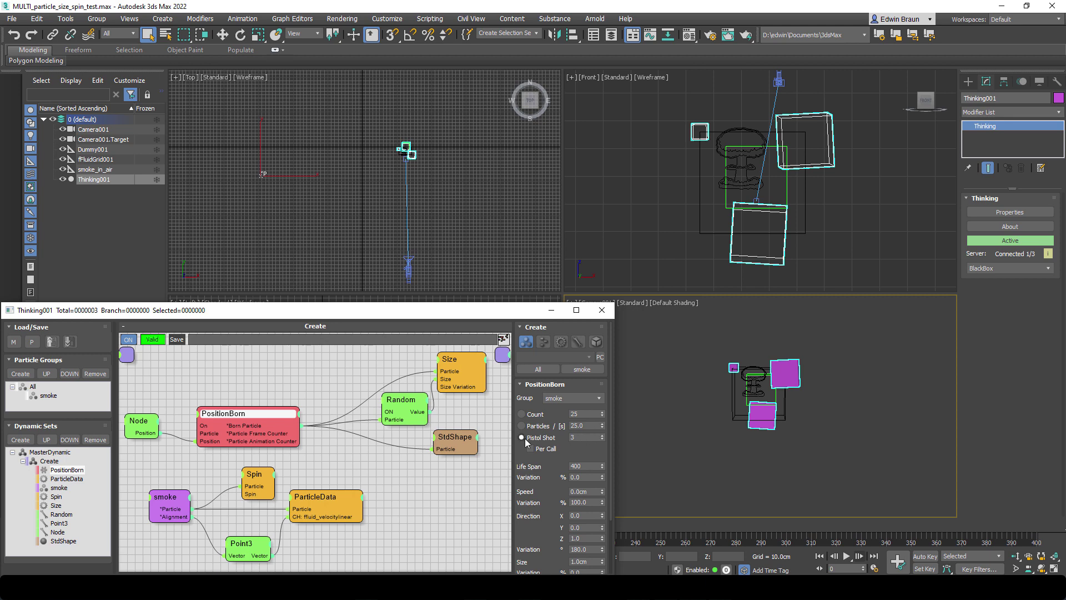
Set the Random maximum cube size to 40cm, restore it to 20cm, then show StdShape's Cube settings.
{"action": "left_click", "coordinate": [408, 402]}
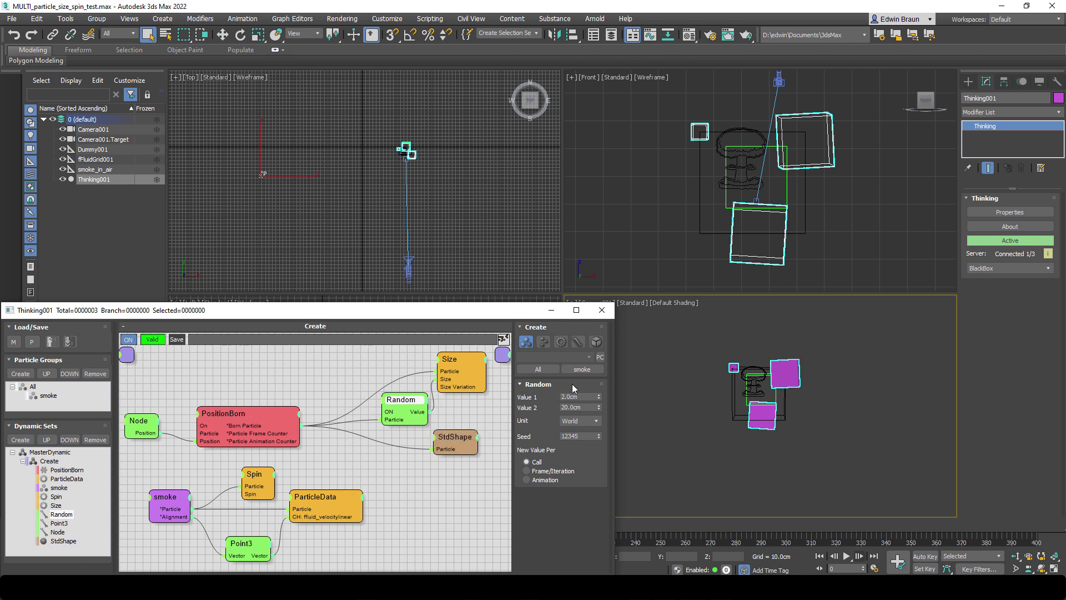
{"action": "key", "text": "Tab"}
{"action": "type", "text": "40"}
{"action": "key", "text": "Return"}
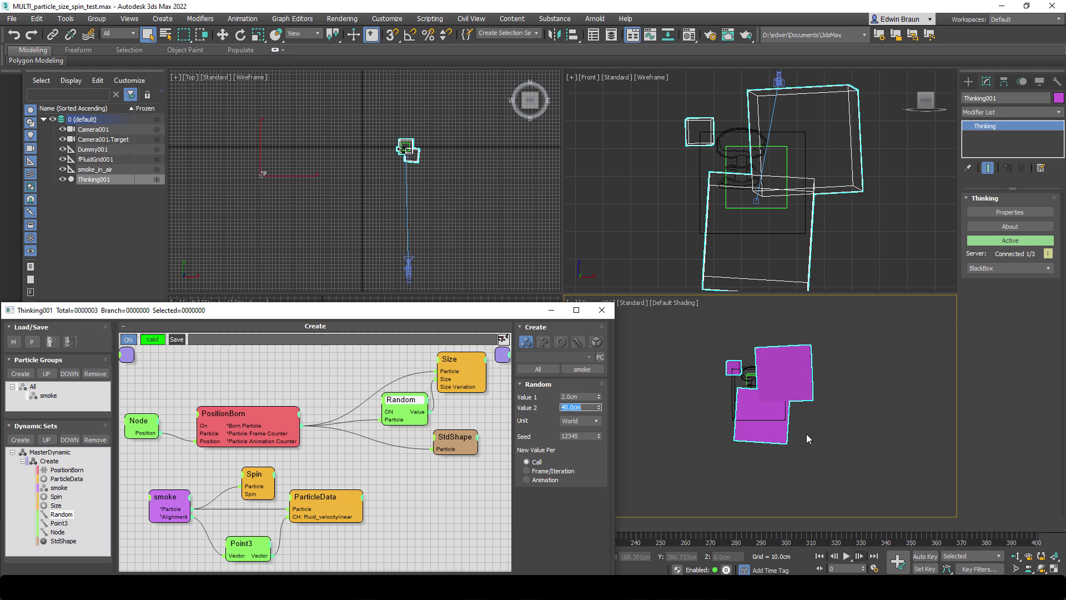
{"action": "type", "text": "20"}
{"action": "key", "text": "Return"}
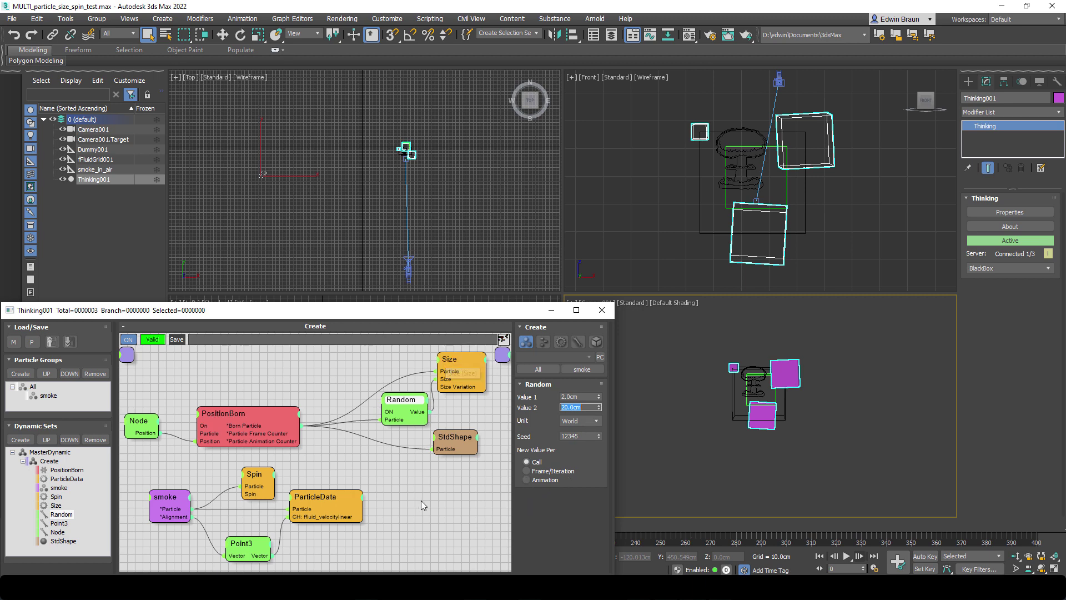
{"action": "left_click", "coordinate": [458, 436]}
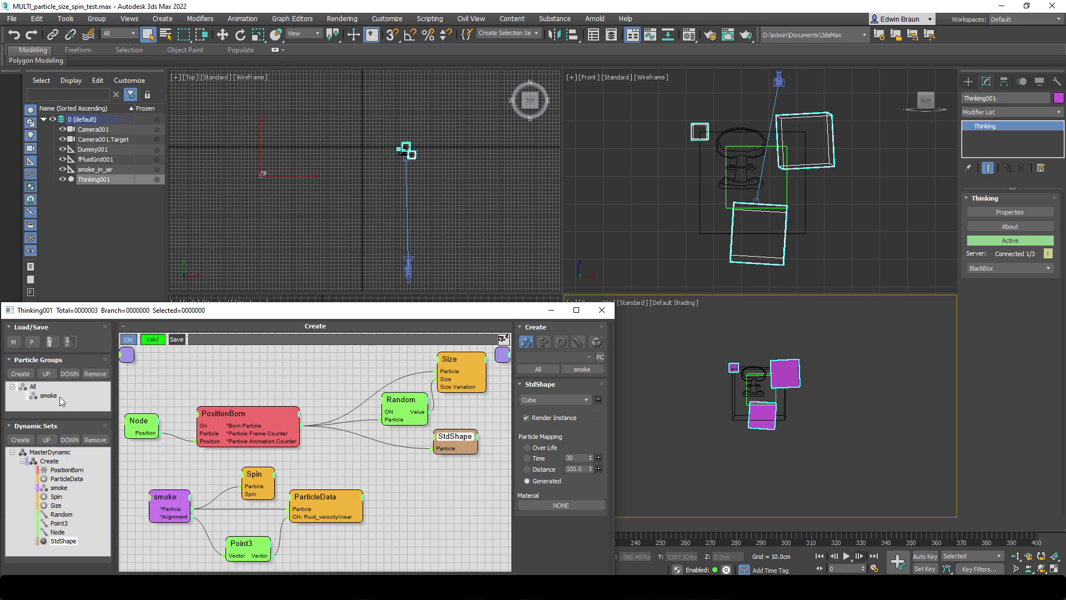
Inspect PositionBorn, smoke, Spin and cache settings, then play the spinning cubes and rewind.
{"action": "left_click", "coordinate": [250, 427]}
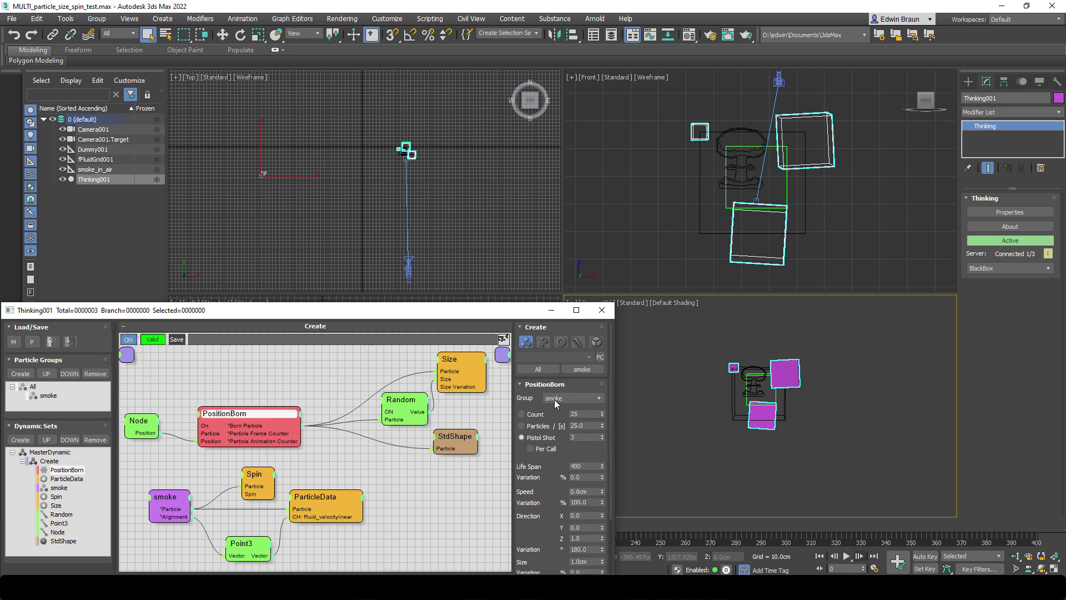
{"action": "left_click", "coordinate": [163, 499]}
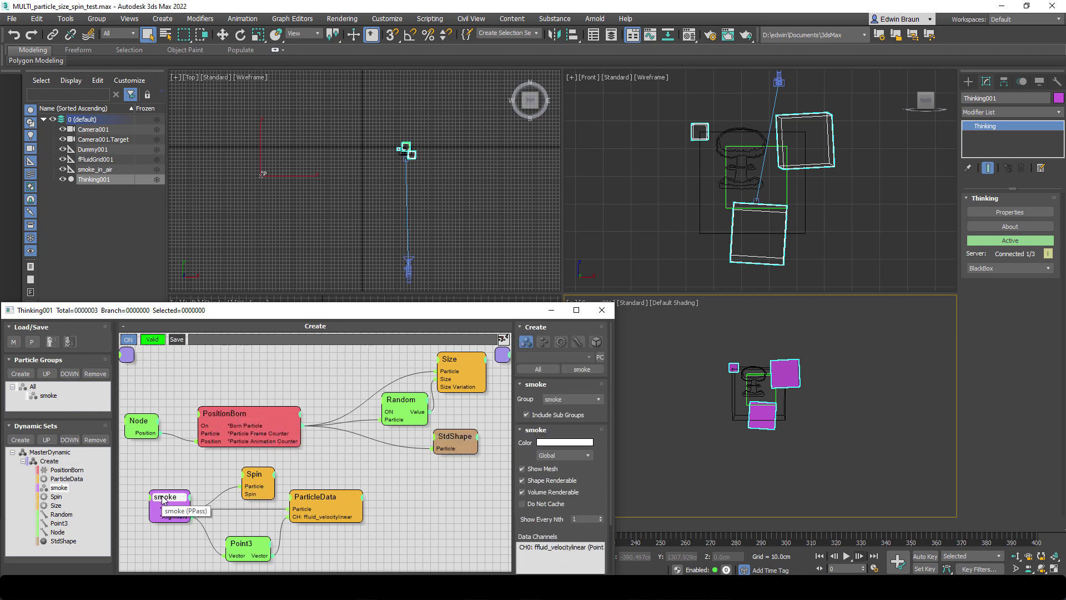
{"action": "left_click", "coordinate": [259, 478]}
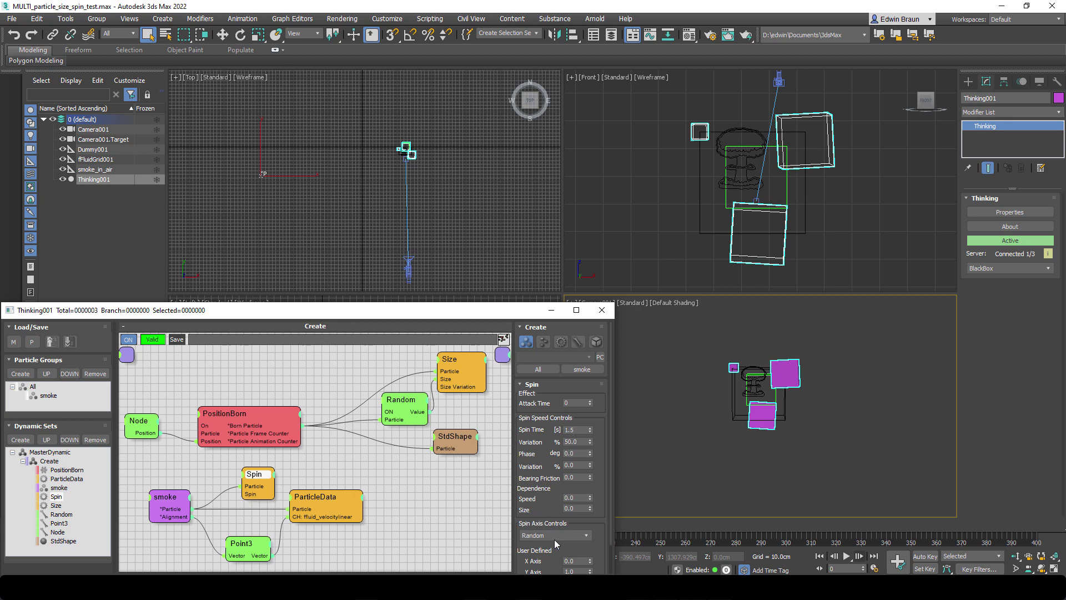
{"action": "left_click", "coordinate": [442, 489]}
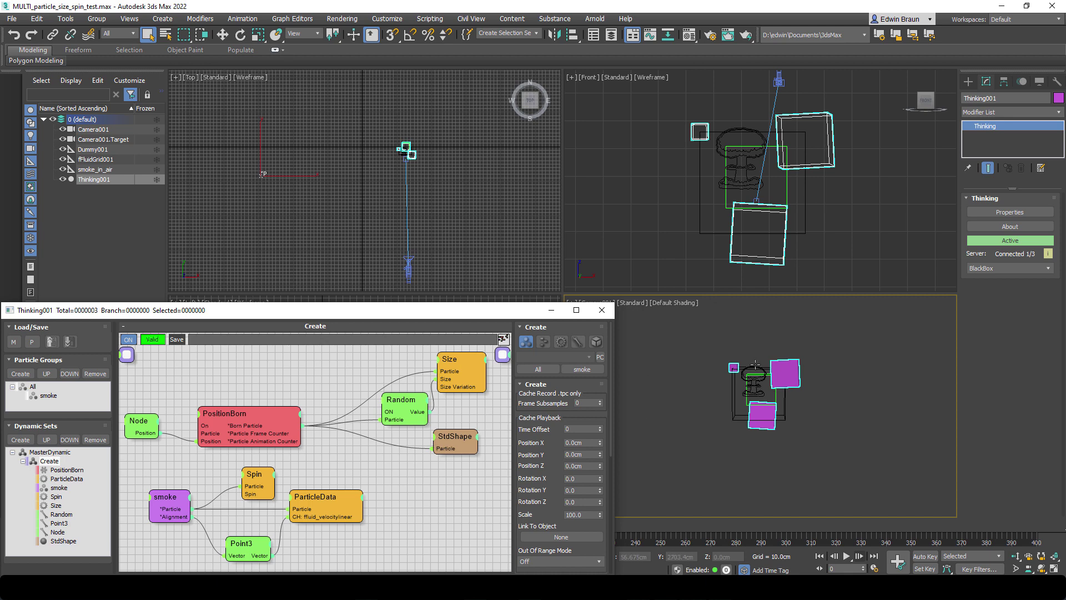
{"action": "left_click", "coordinate": [844, 557]}
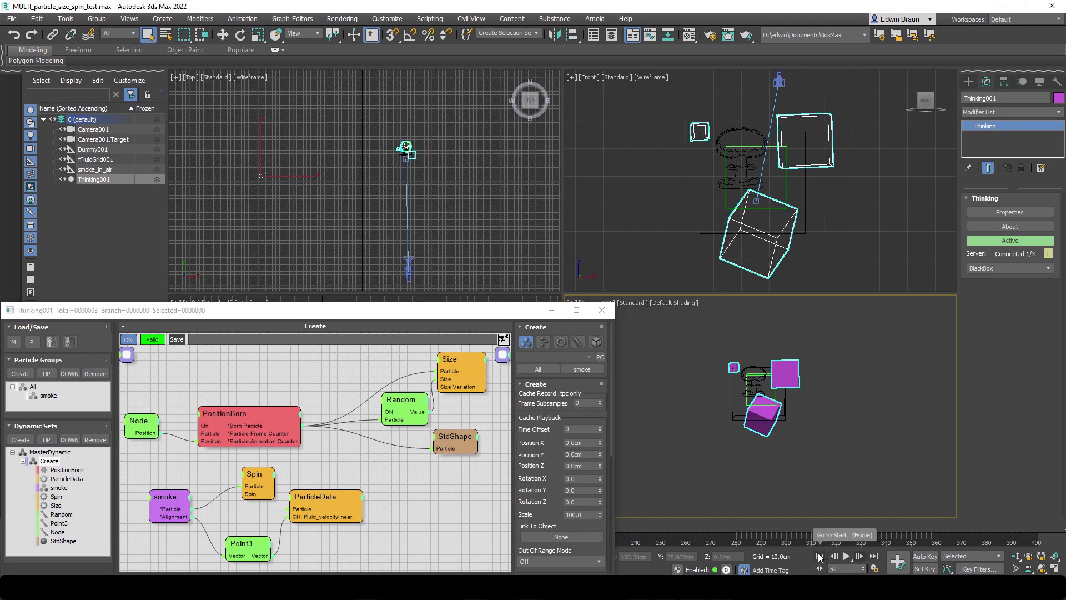
{"action": "left_click", "coordinate": [820, 556]}
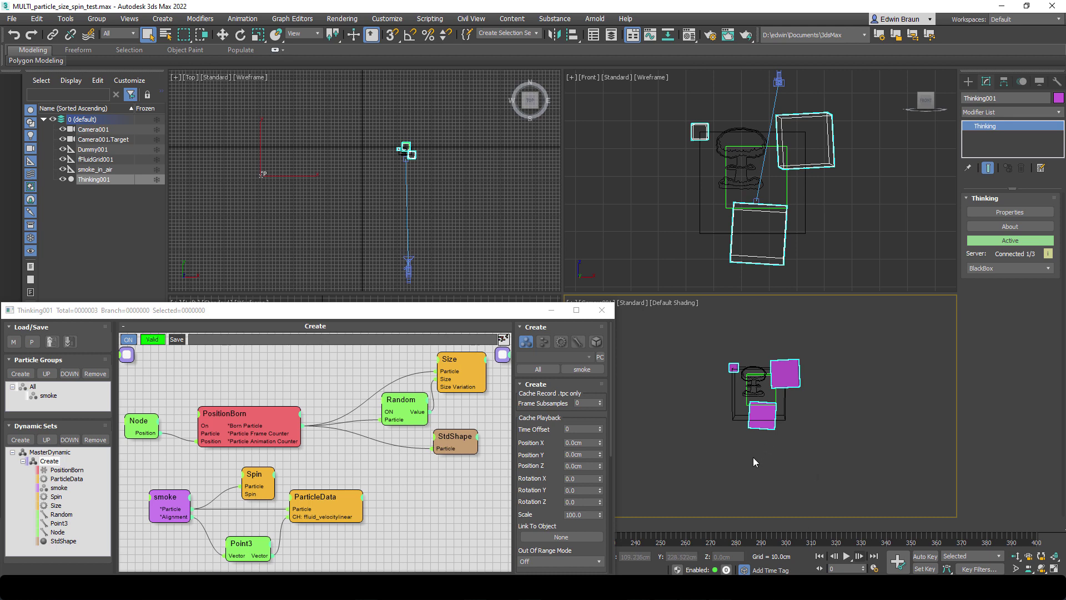
Cache fFluidGrid001's fluid simulation and preview the cubes burning as fireballs.
{"action": "left_click", "coordinate": [104, 160]}
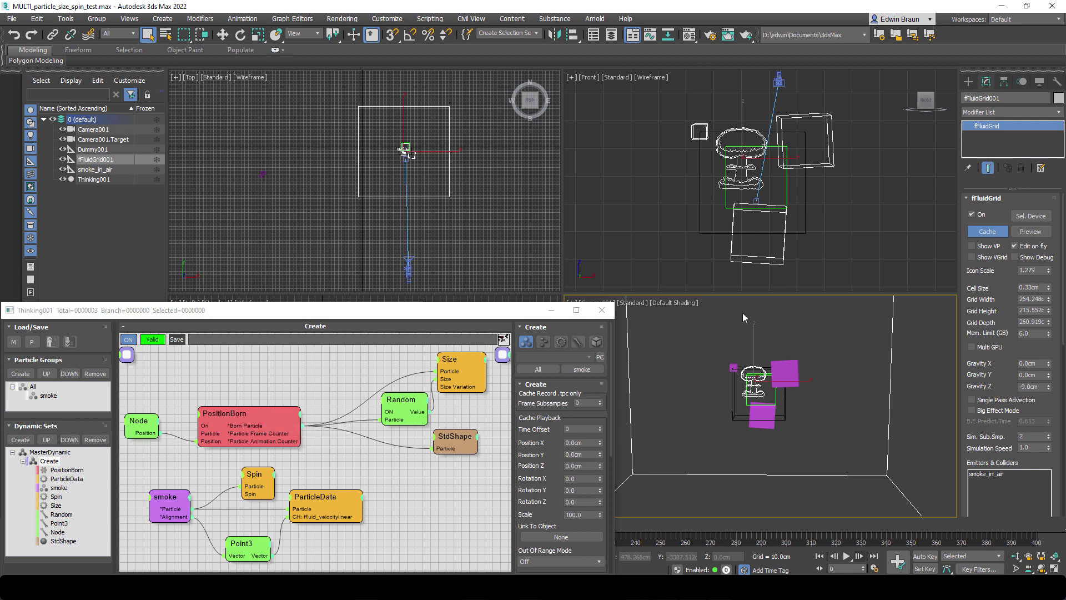
{"action": "left_click", "coordinate": [989, 232]}
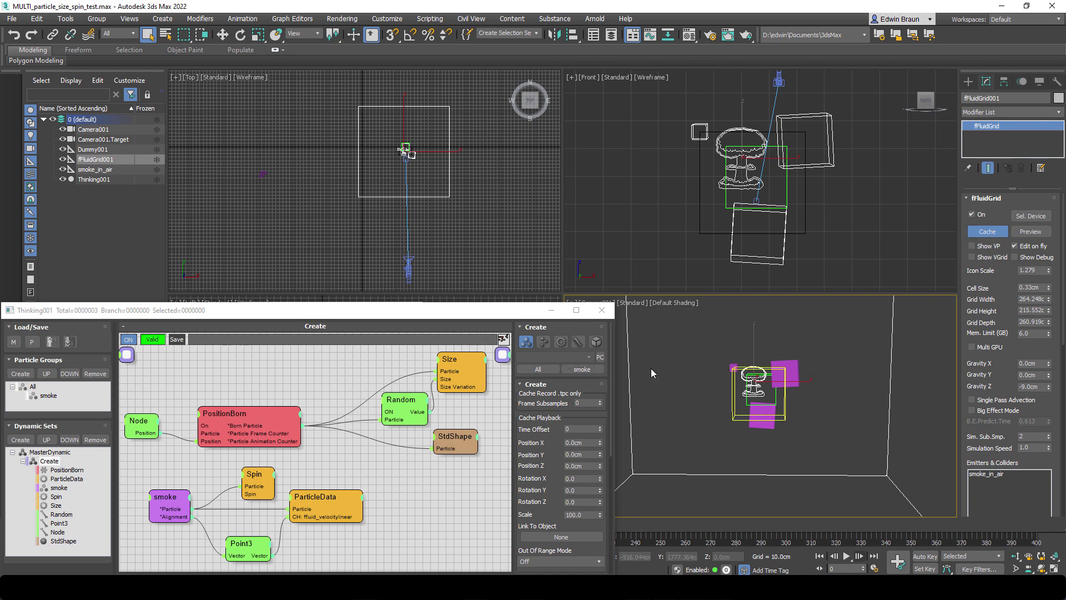
{"action": "left_click", "coordinate": [1040, 233]}
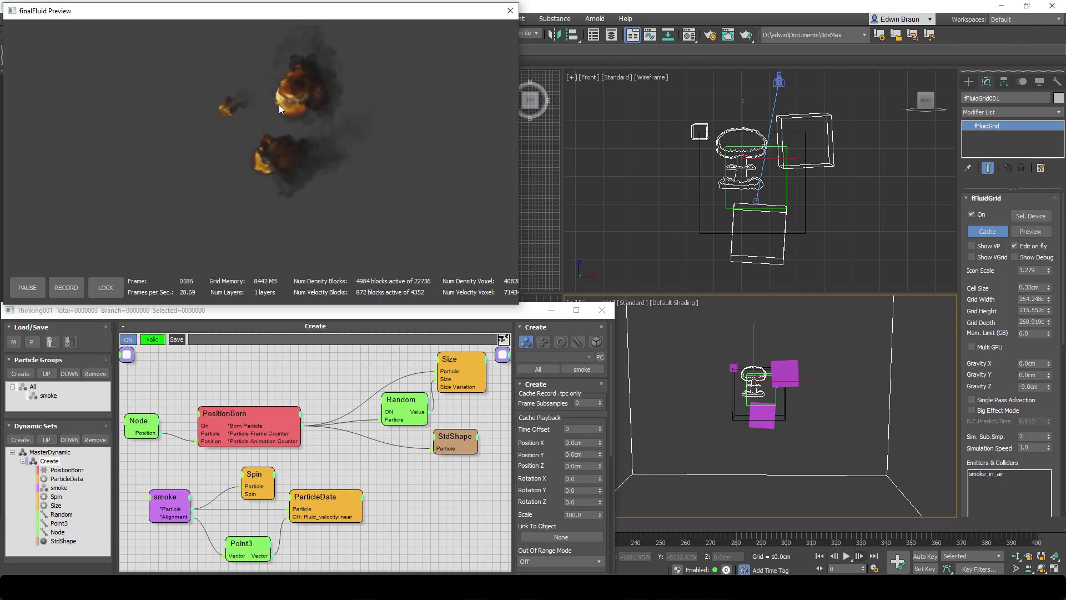
{"action": "left_click", "coordinate": [511, 13]}
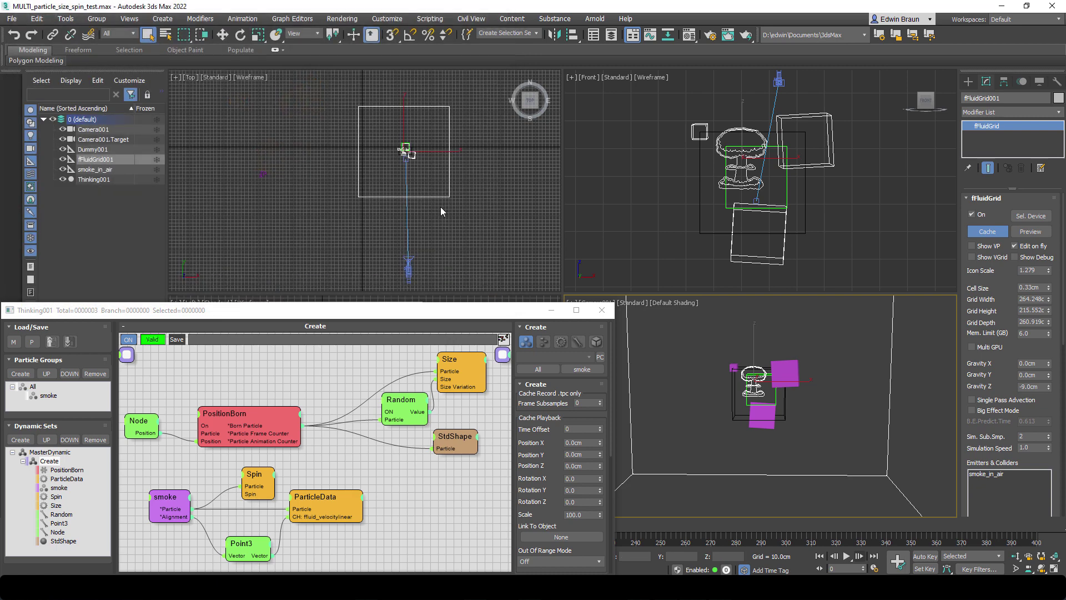
Set the Random node's maximum cube size to 35cm and play the larger cubes, then rewind.
{"action": "left_click", "coordinate": [397, 404]}
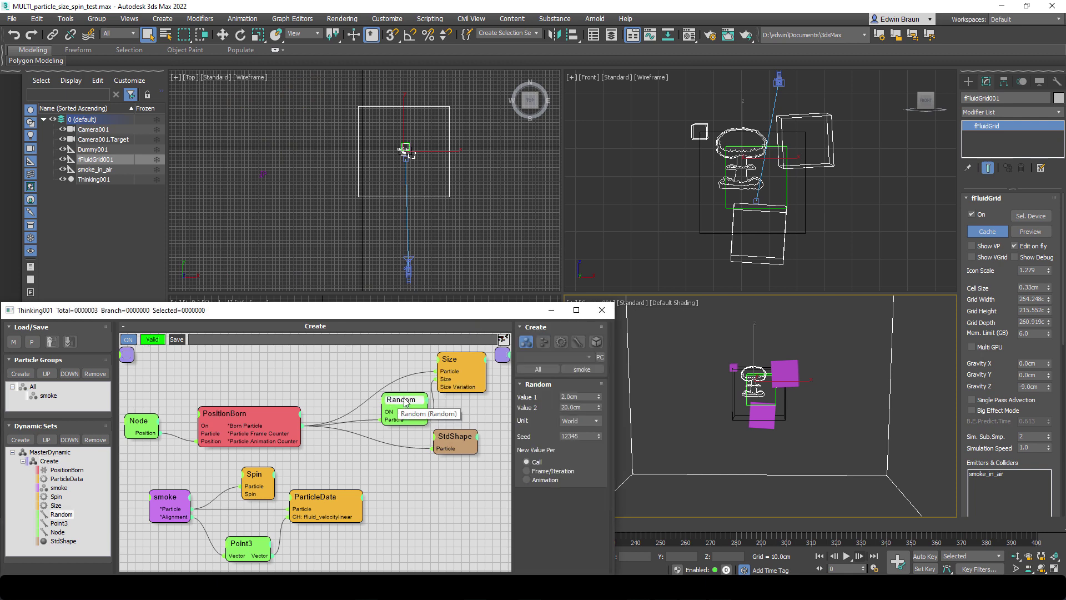
{"action": "double_click", "coordinate": [569, 407]}
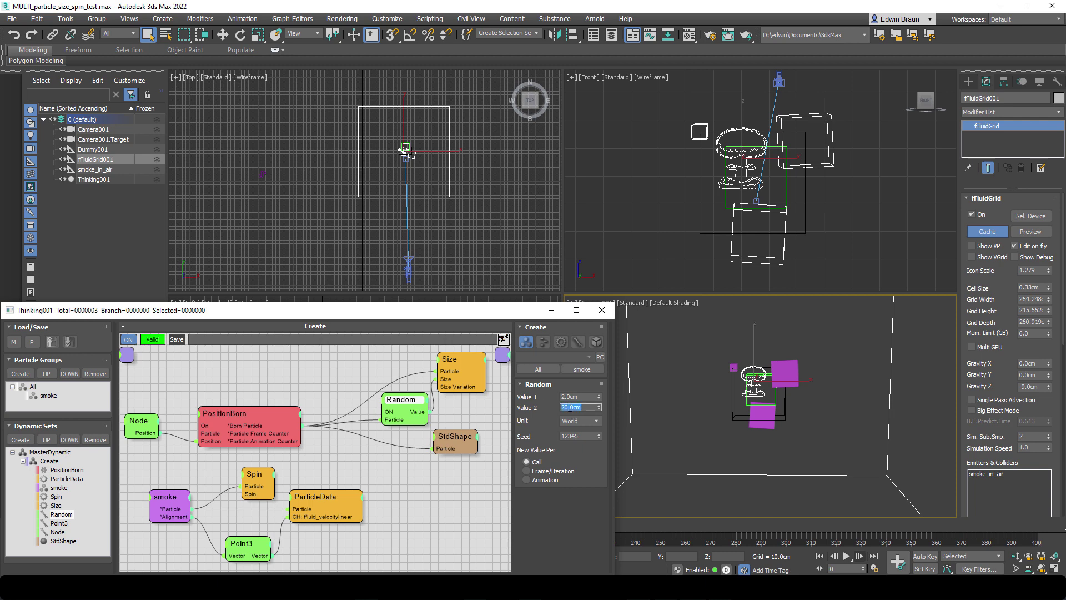
{"action": "type", "text": "35"}
{"action": "key", "text": "Return"}
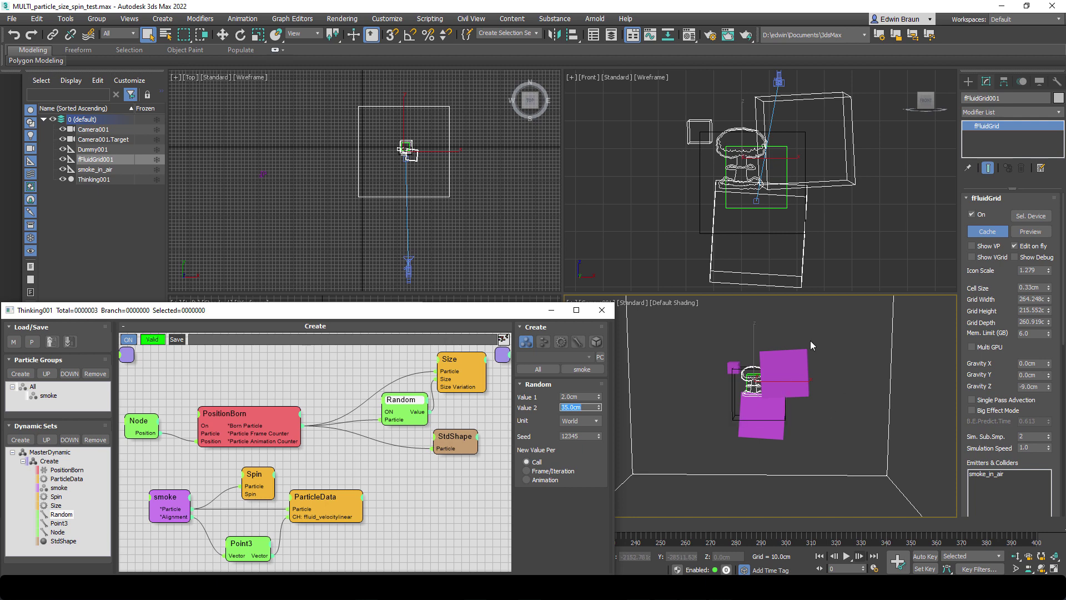
{"action": "left_click", "coordinate": [847, 557]}
{"action": "left_click", "coordinate": [847, 557]}
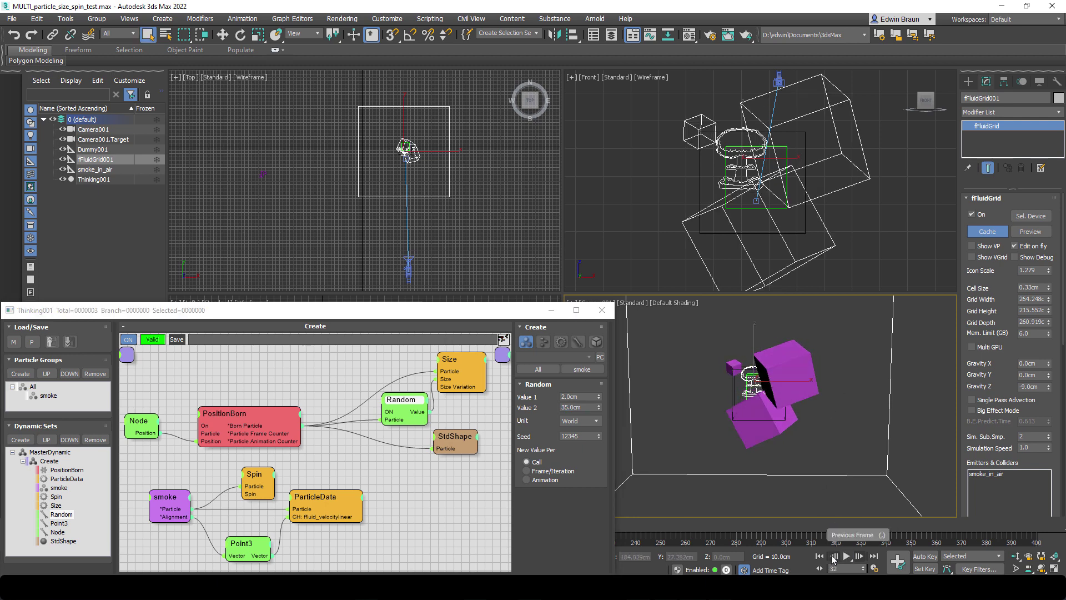
{"action": "left_click", "coordinate": [820, 557]}
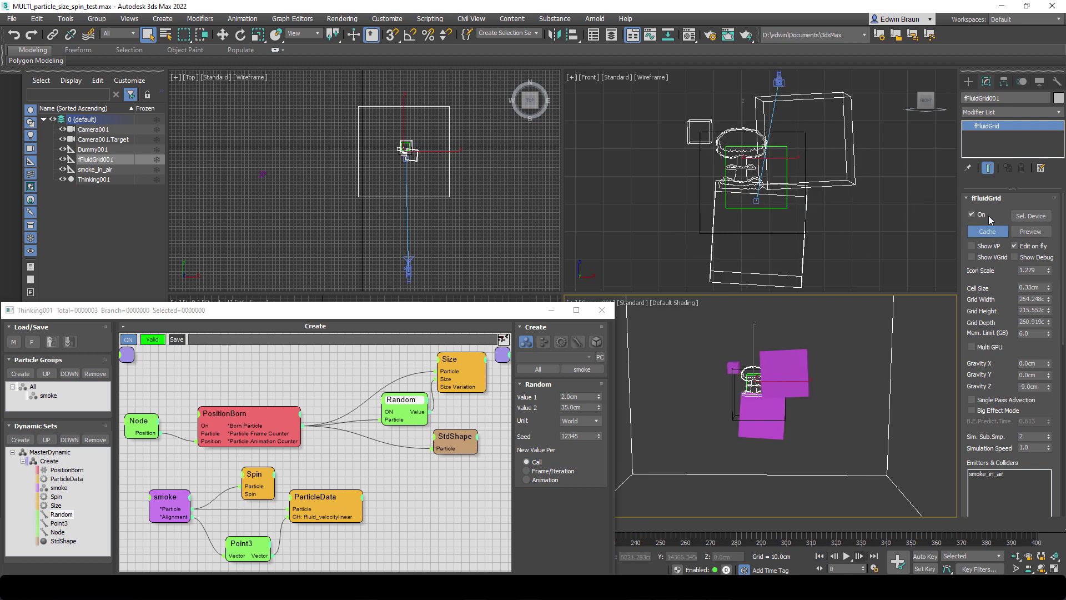
Re-cache the fFluidGrid001 fluid and preview the larger fireballs.
{"action": "left_click", "coordinate": [1017, 234]}
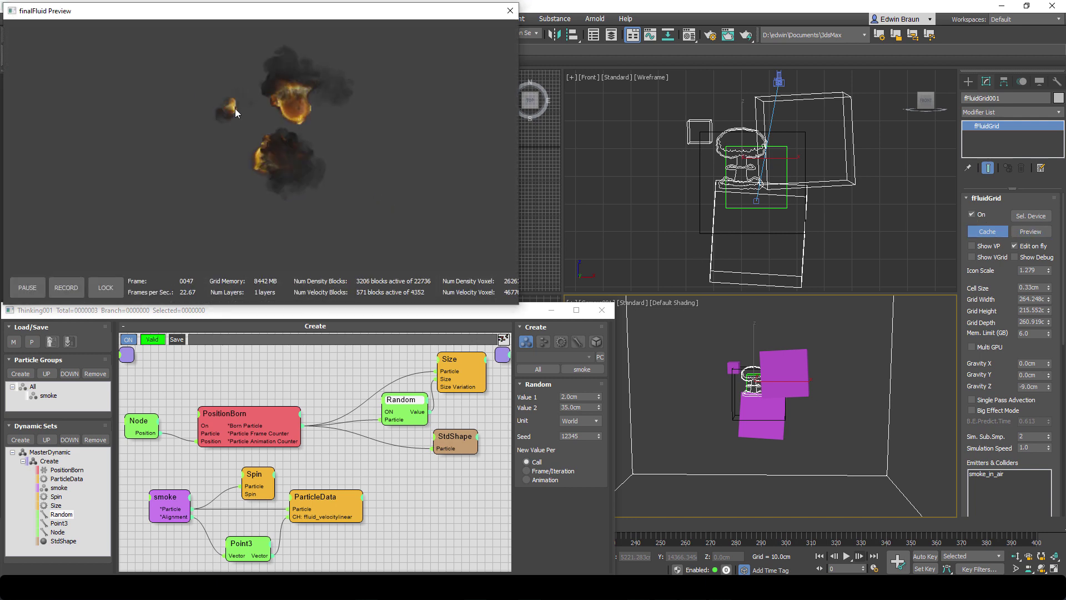
{"action": "left_click", "coordinate": [509, 10]}
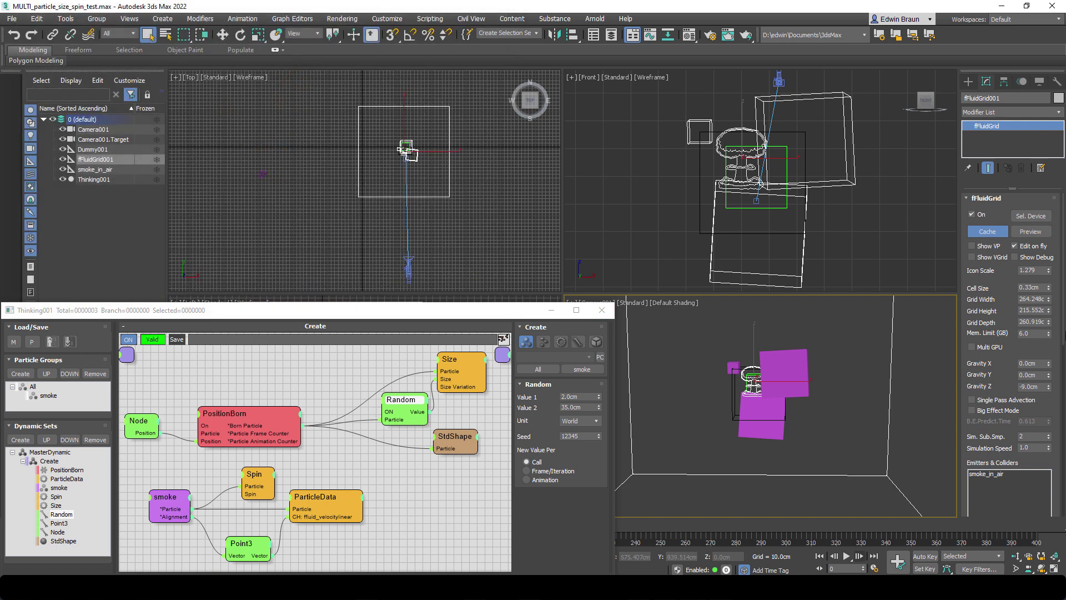
{"action": "left_click", "coordinate": [980, 233]}
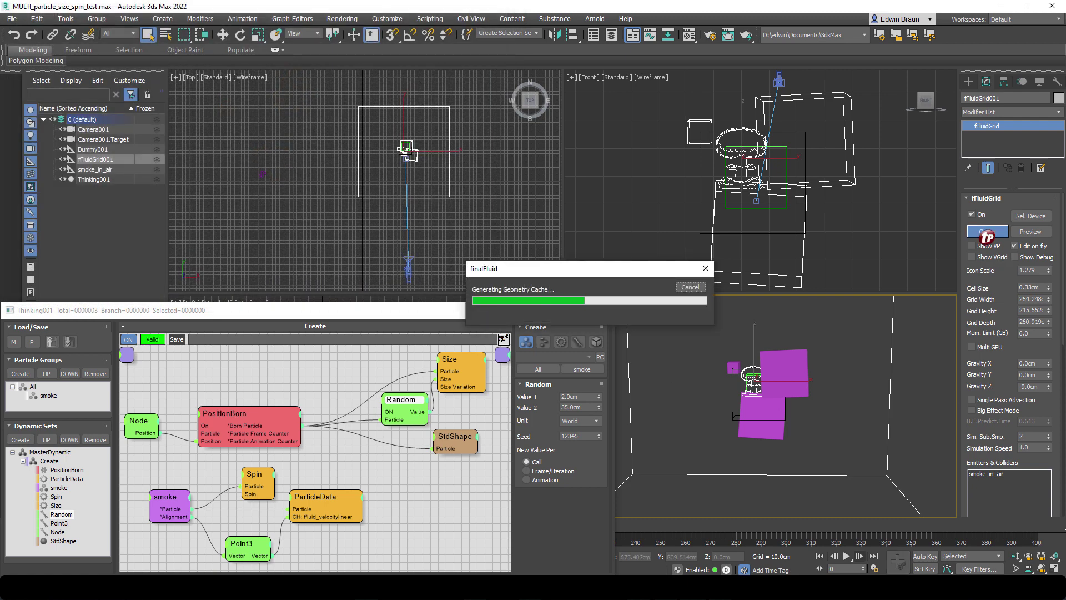
{"action": "left_click", "coordinate": [1029, 232]}
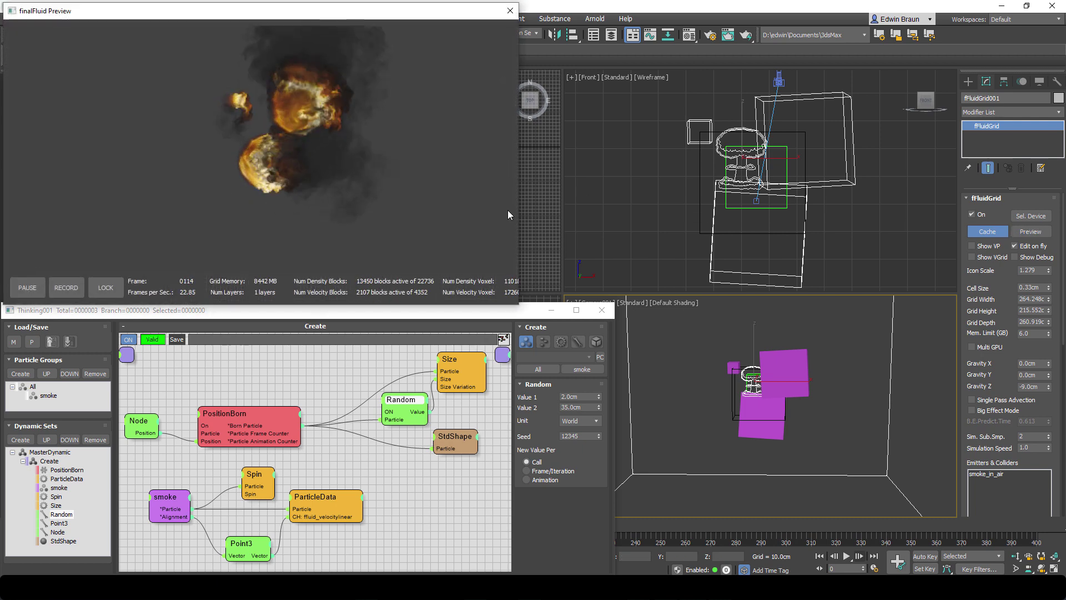
{"action": "left_click", "coordinate": [510, 11]}
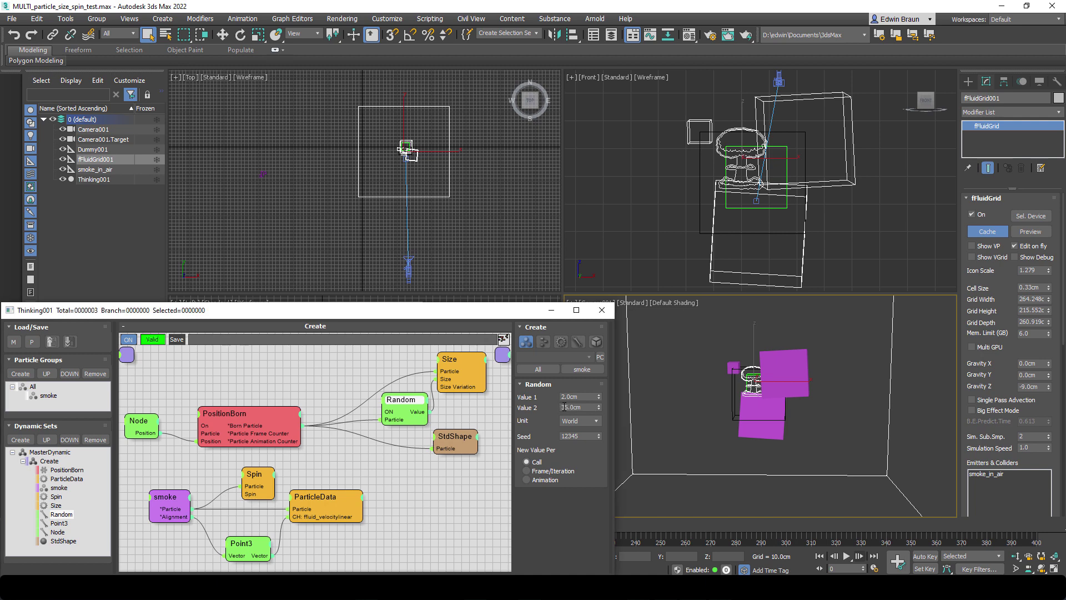
{"action": "double_click", "coordinate": [564, 407]}
{"action": "type", "text": "15"}
{"action": "key", "text": "Return"}
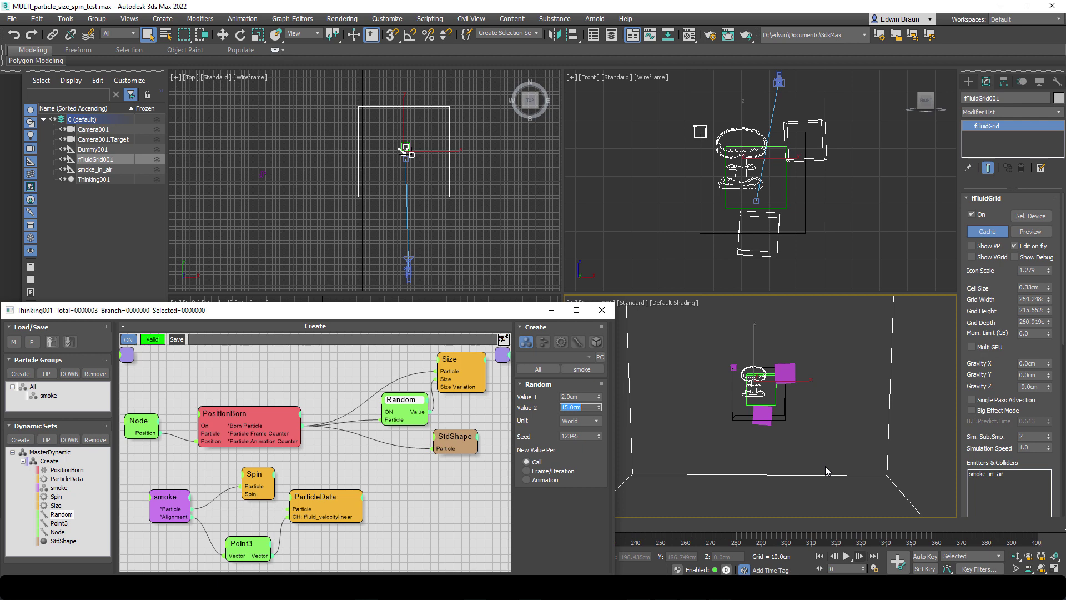
{"action": "left_click", "coordinate": [991, 235]}
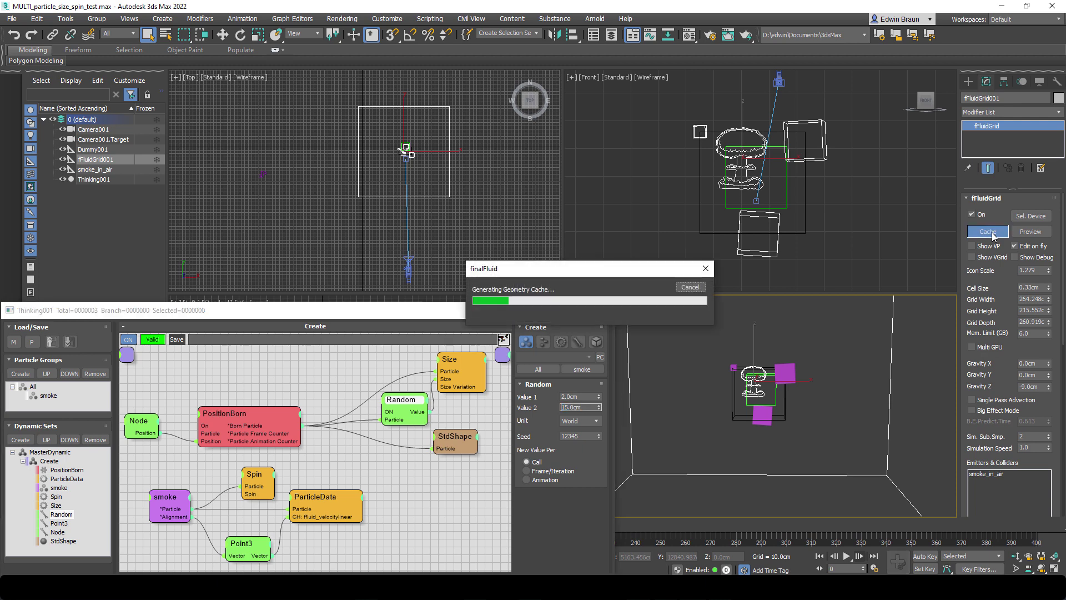
{"action": "left_click", "coordinate": [1035, 234]}
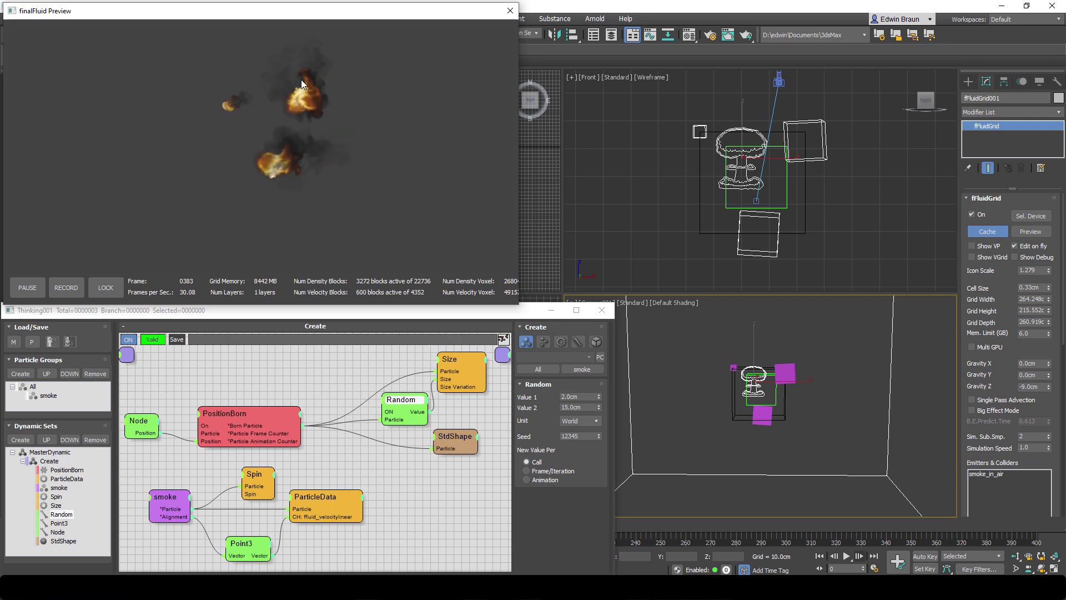
{"action": "left_click", "coordinate": [510, 10]}
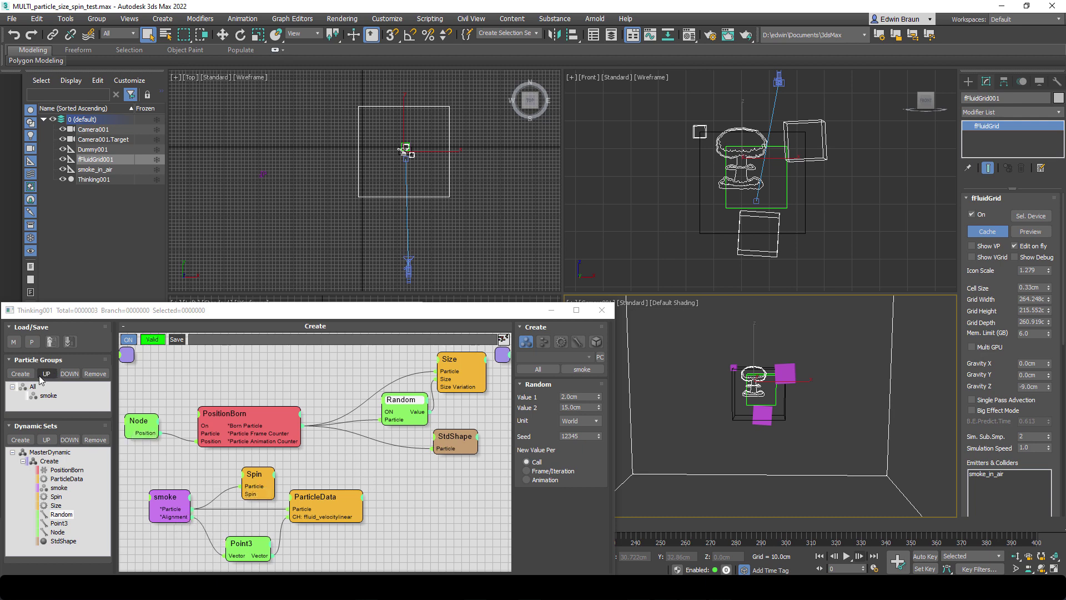
Check the smoke group's data channel CH0, ffluid_velocitylinear (Point3), and locate smoke_in_air.
{"action": "left_click", "coordinate": [48, 396]}
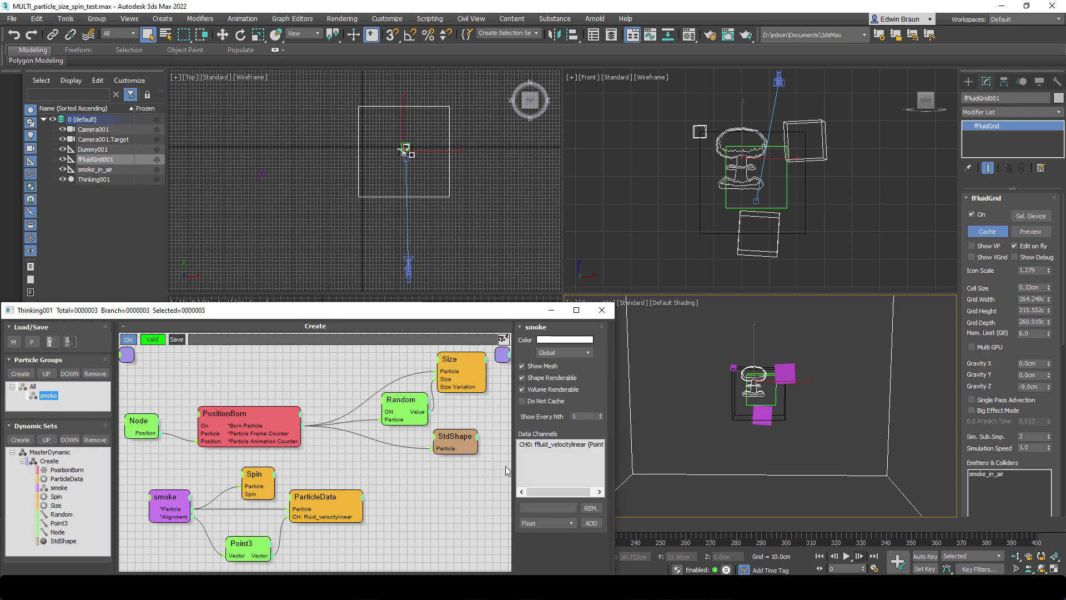
{"action": "left_click", "coordinate": [556, 451]}
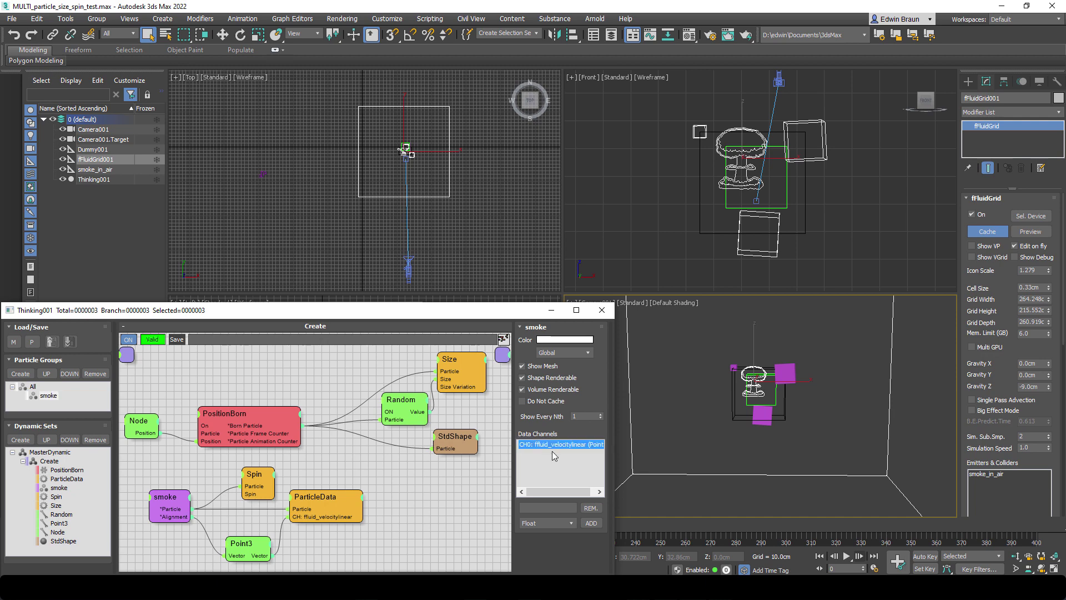
{"action": "left_click", "coordinate": [593, 446]}
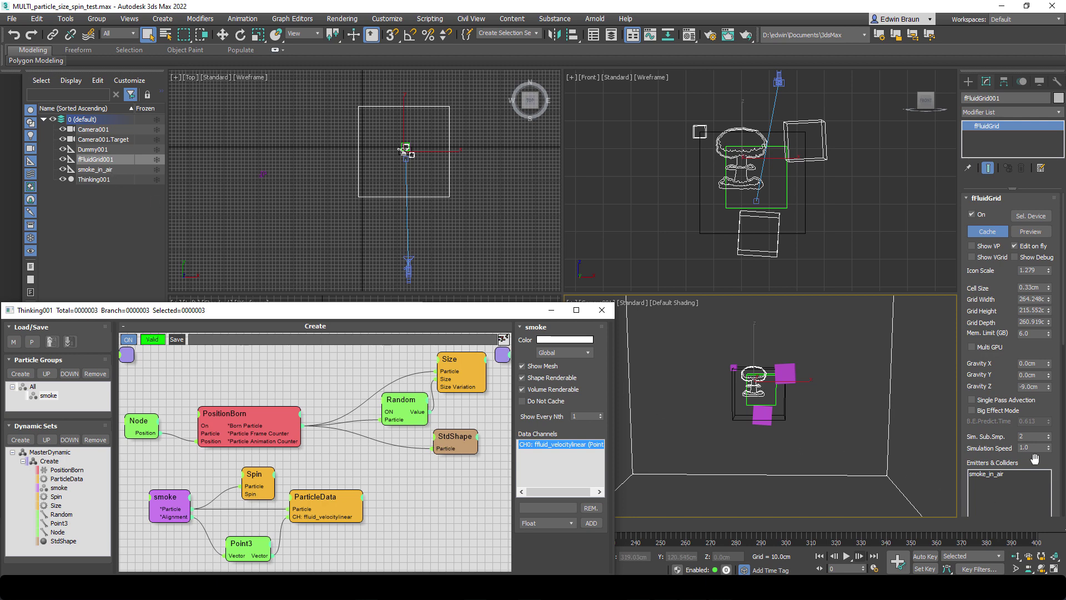
{"action": "left_click_drag", "start_coordinate": [1035, 458], "coordinate": [1022, 293]}
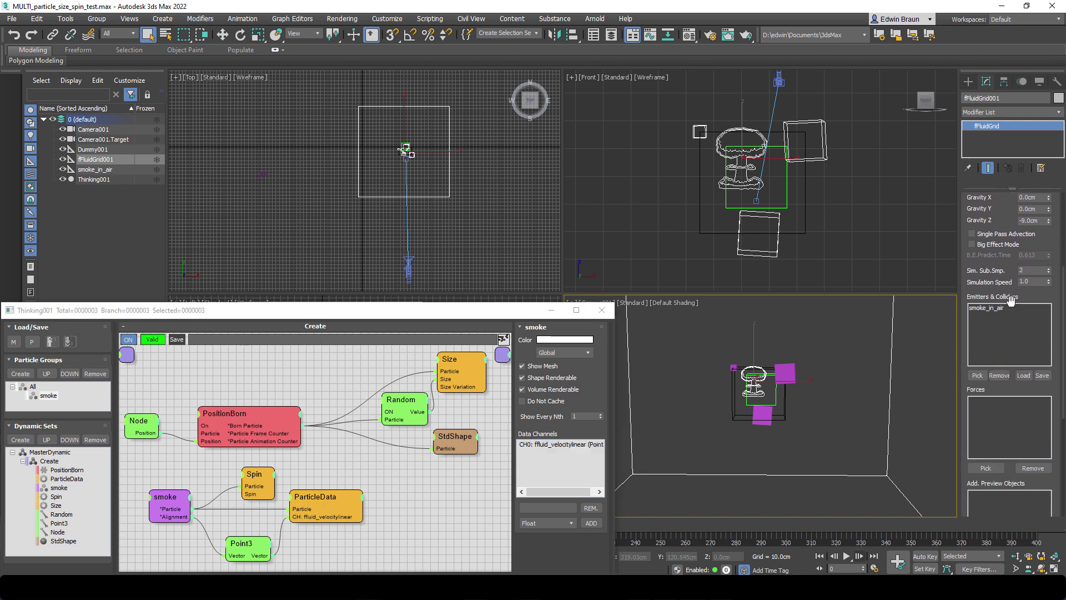
Check smoke_in_air's Thinking001 smoke source and velocities: Linear Z -1500.0, Couple Rates 1.0.
{"action": "left_click", "coordinate": [105, 170]}
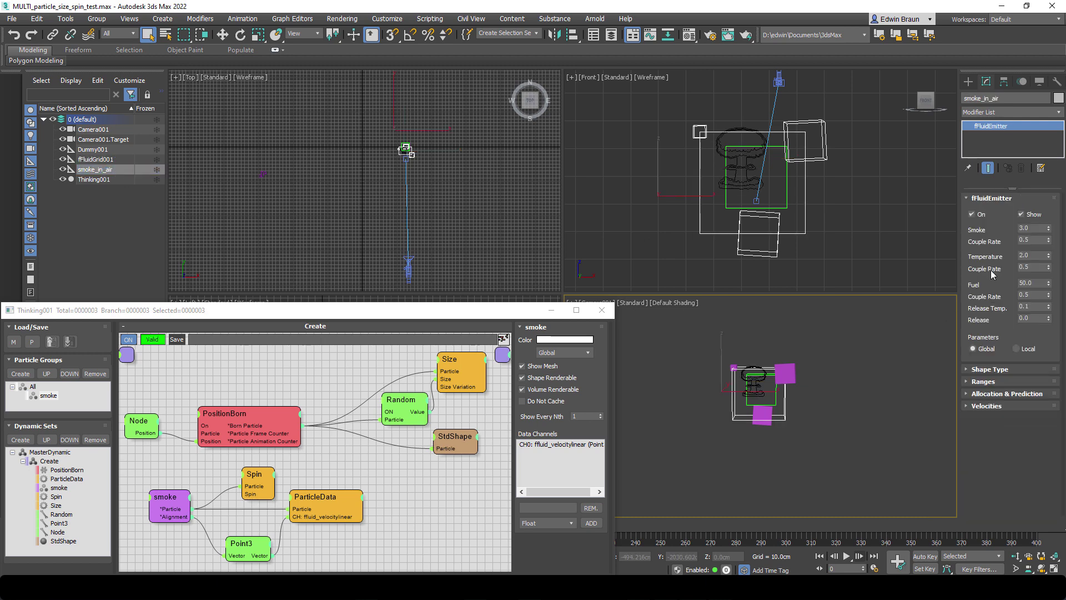
{"action": "left_click", "coordinate": [992, 369]}
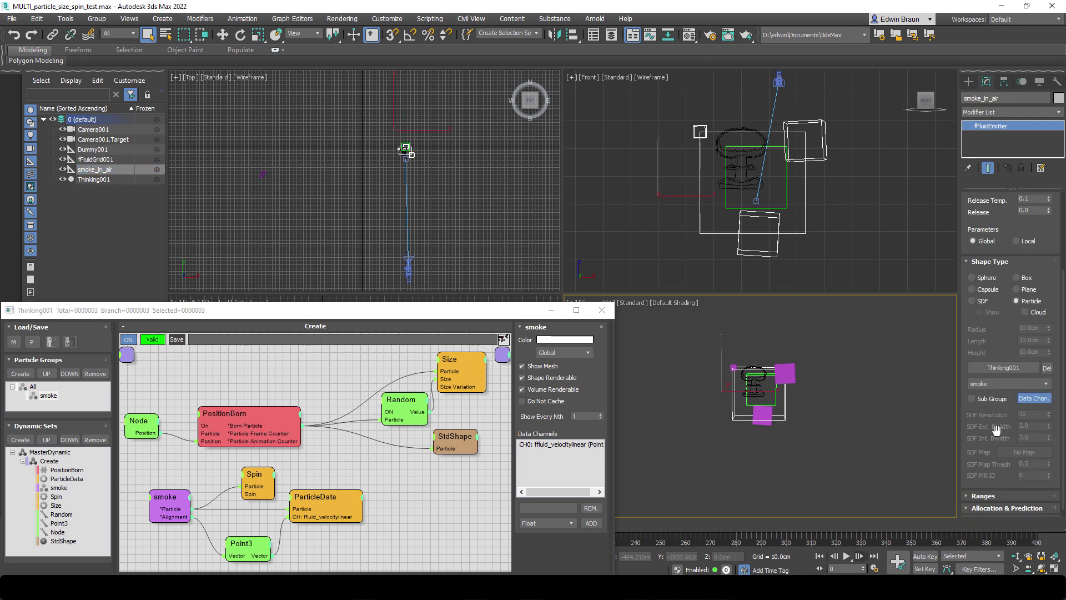
{"action": "left_click_drag", "start_coordinate": [996, 429], "coordinate": [986, 392]}
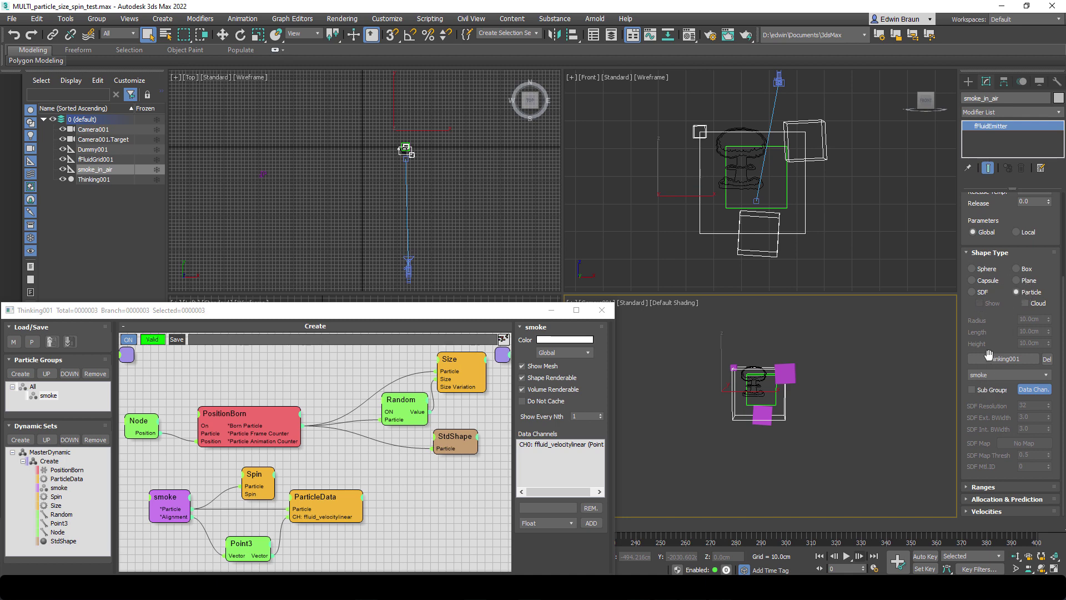
{"action": "left_click", "coordinate": [1006, 364]}
{"action": "left_click", "coordinate": [988, 512]}
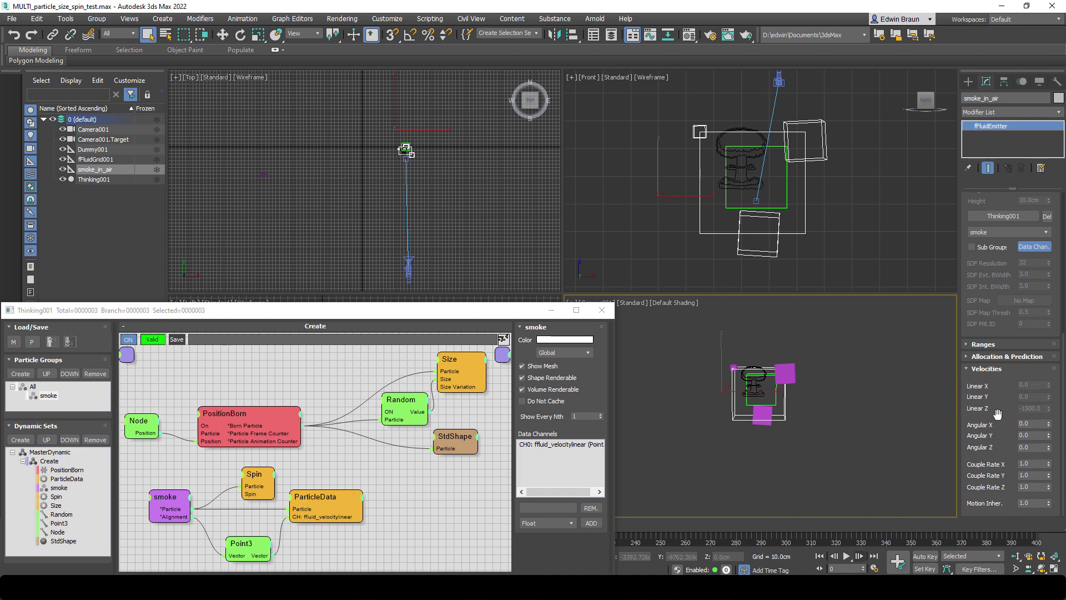
Turn off Data Chan. on smoke_in_air, preview the fluid, then reselect the emitter's Velocities.
{"action": "left_click", "coordinate": [1031, 247]}
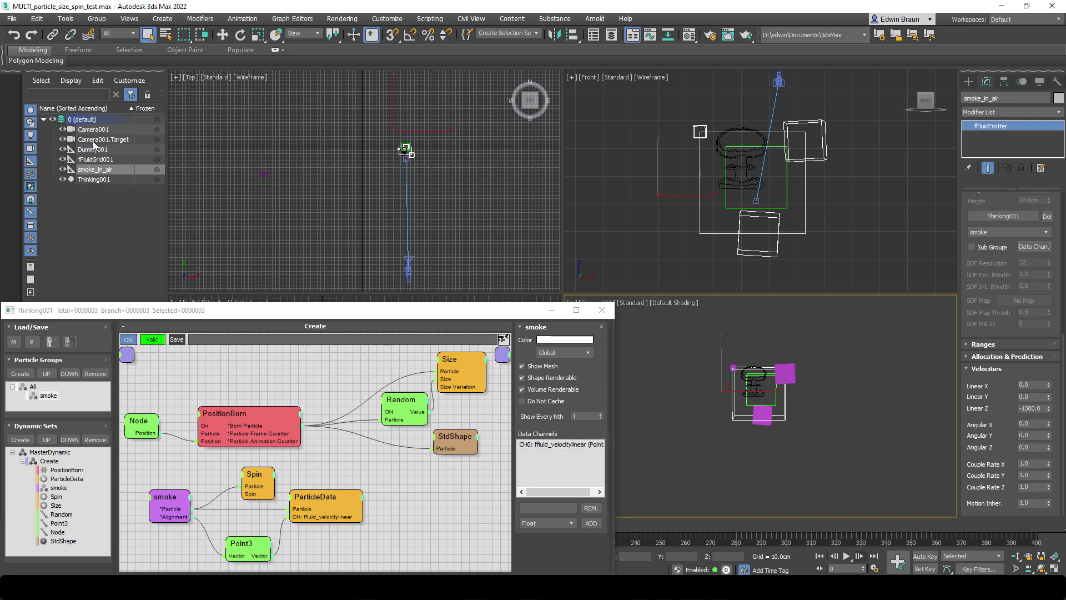
{"action": "left_click", "coordinate": [94, 159]}
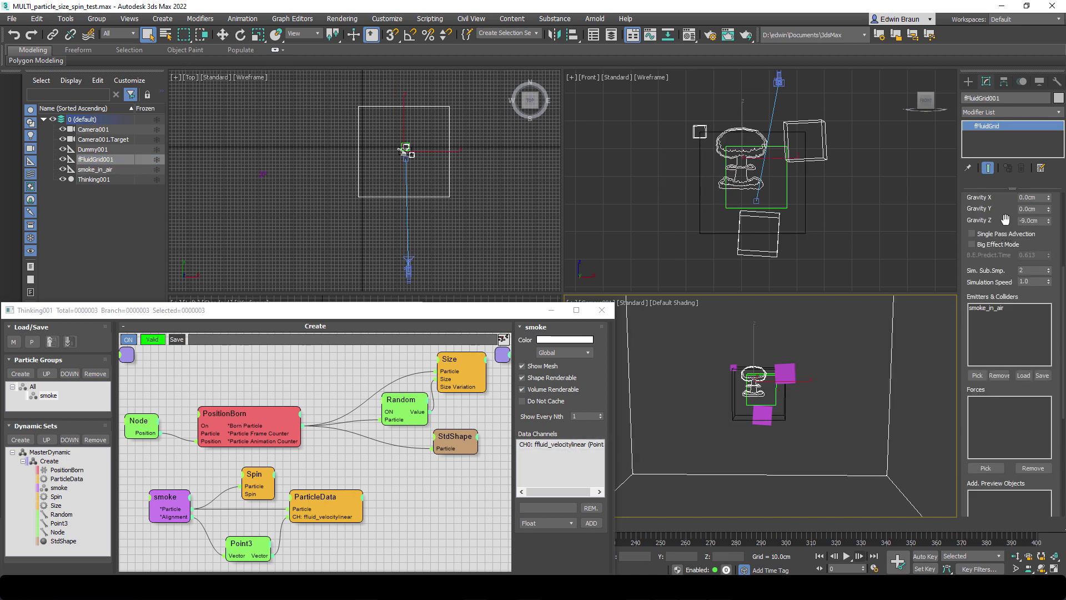
{"action": "scroll", "coordinate": [1008, 218], "scroll_direction": "up", "scroll_amount": 5}
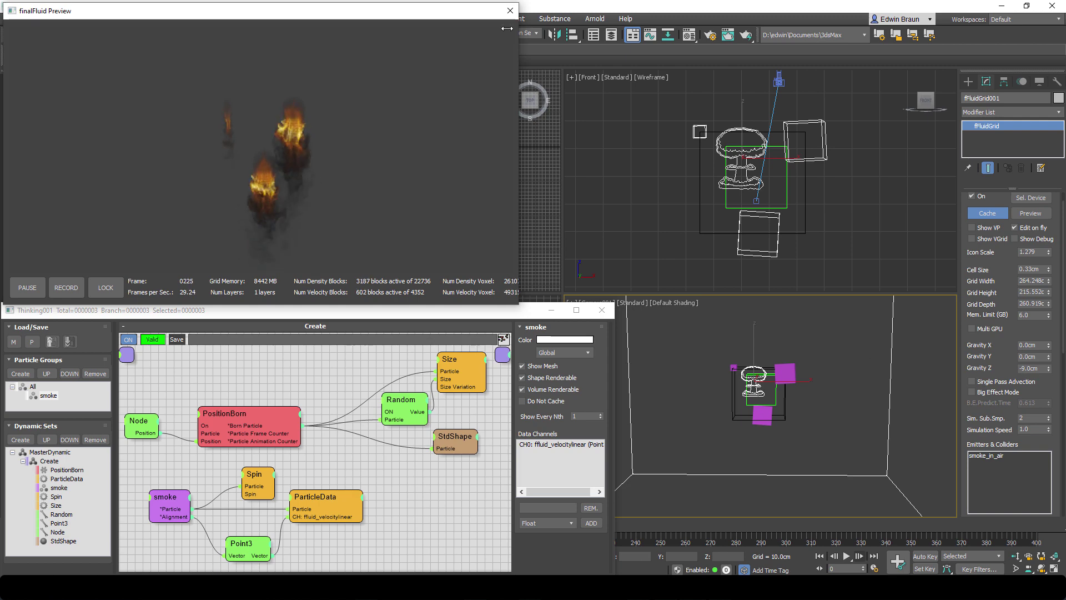
{"action": "left_click", "coordinate": [510, 11]}
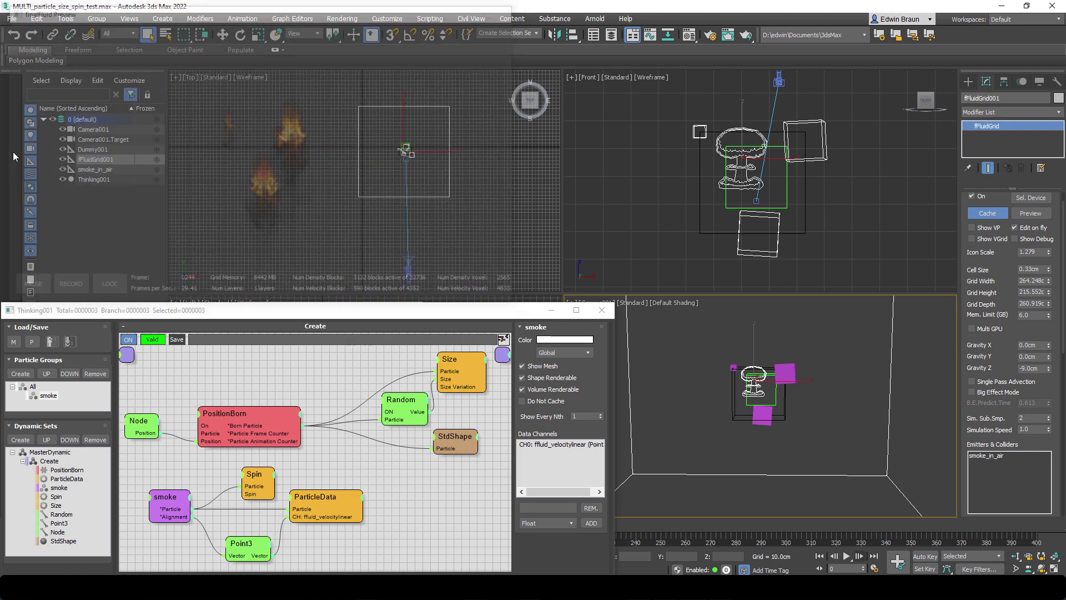
{"action": "left_click", "coordinate": [102, 170]}
{"action": "scroll", "coordinate": [1058, 387], "scroll_direction": "down", "scroll_amount": 5}
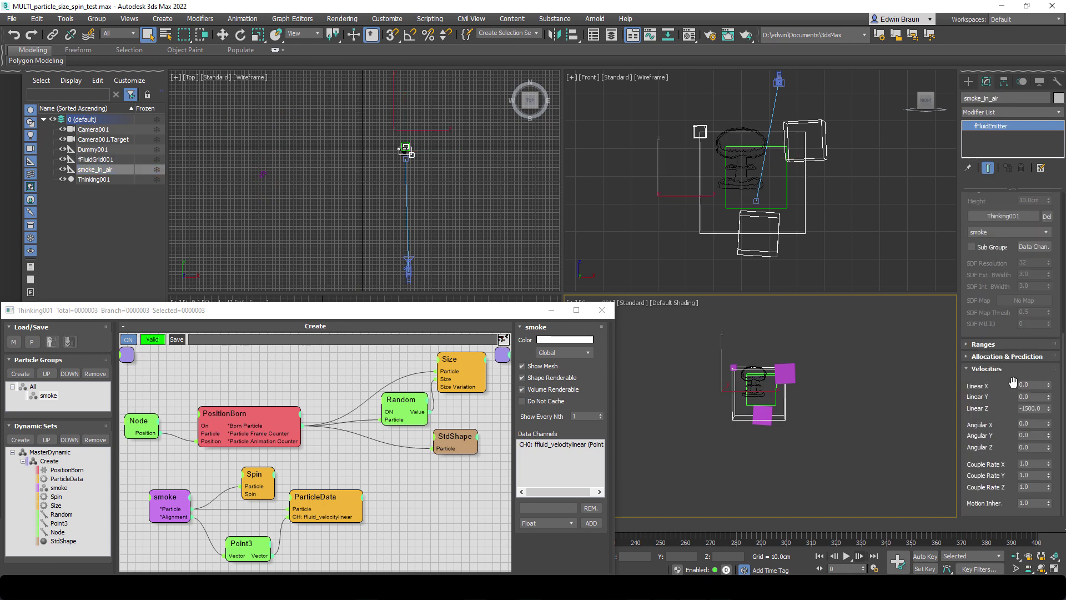
Re-enable Data Chan. and inspect ParticleData, Spin and the Point3 multiplier of 500cm X/Y/Z.
{"action": "left_click", "coordinate": [1031, 247]}
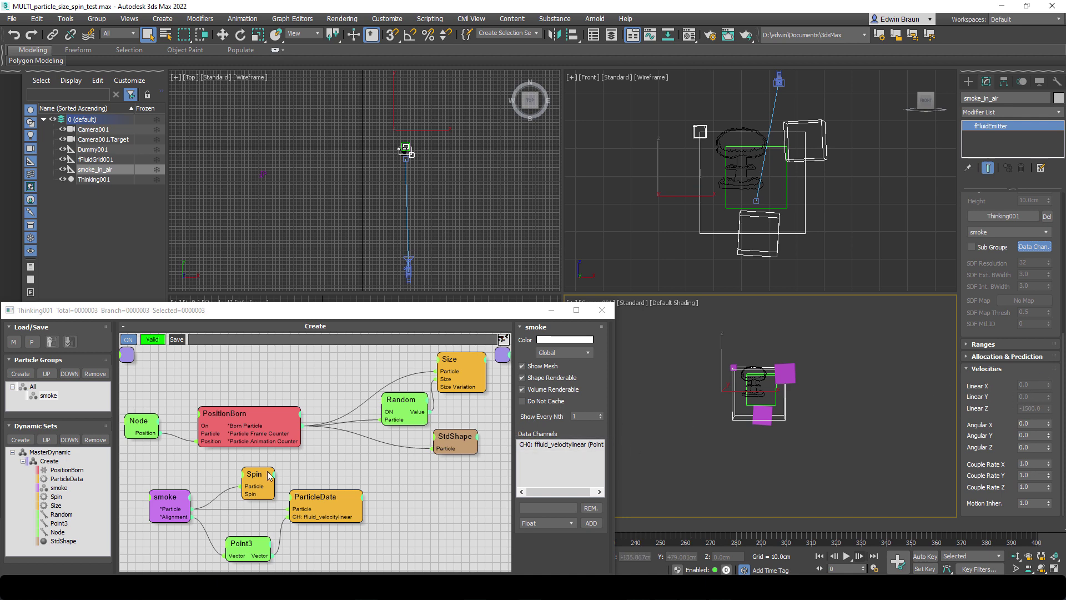
{"action": "left_click", "coordinate": [331, 500]}
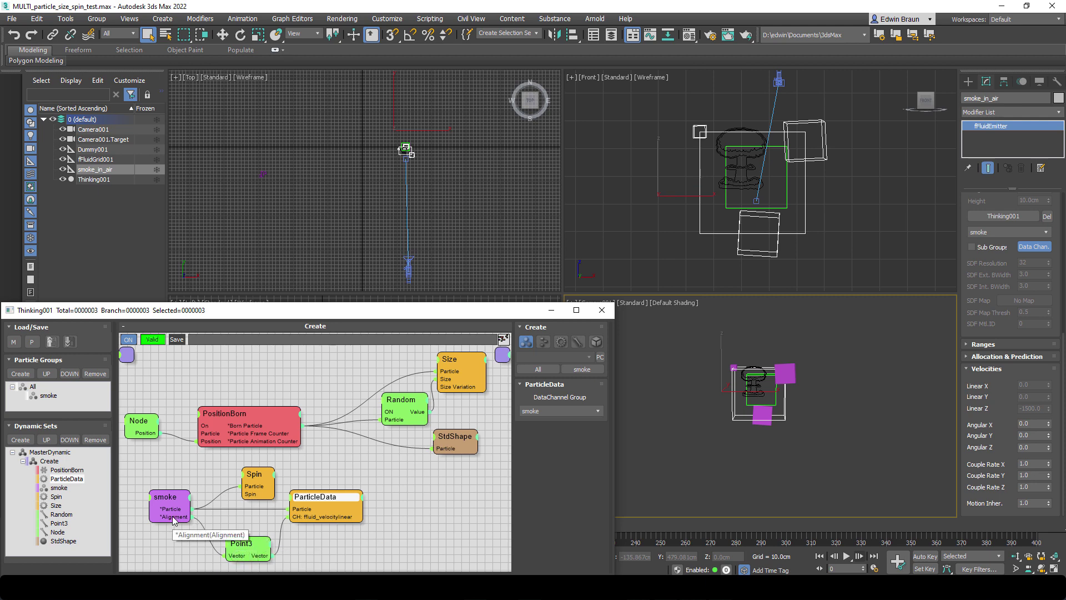
{"action": "left_click", "coordinate": [254, 473]}
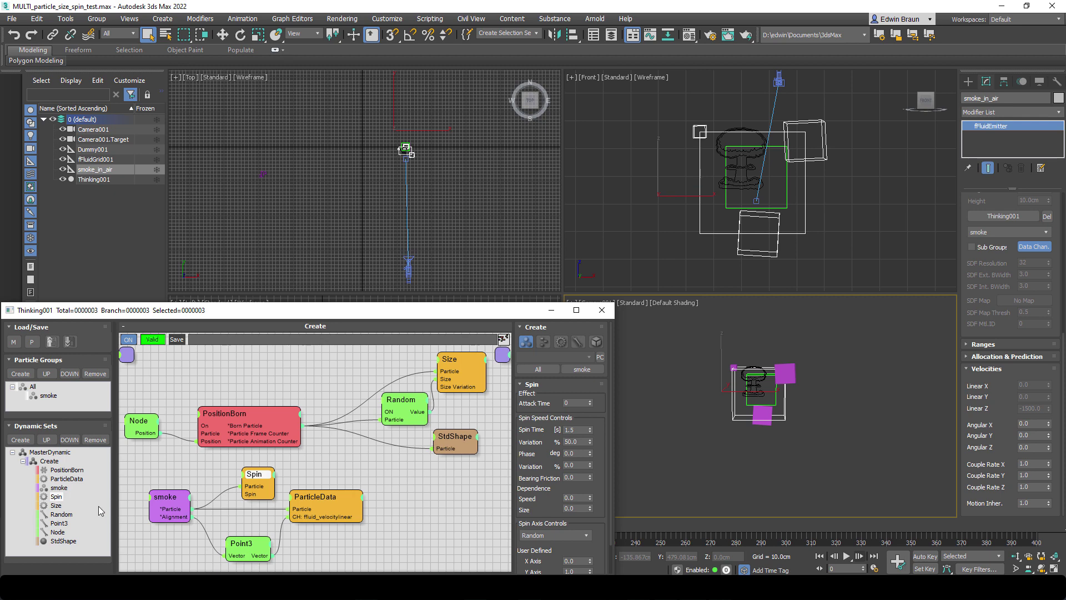
{"action": "left_click", "coordinate": [250, 549]}
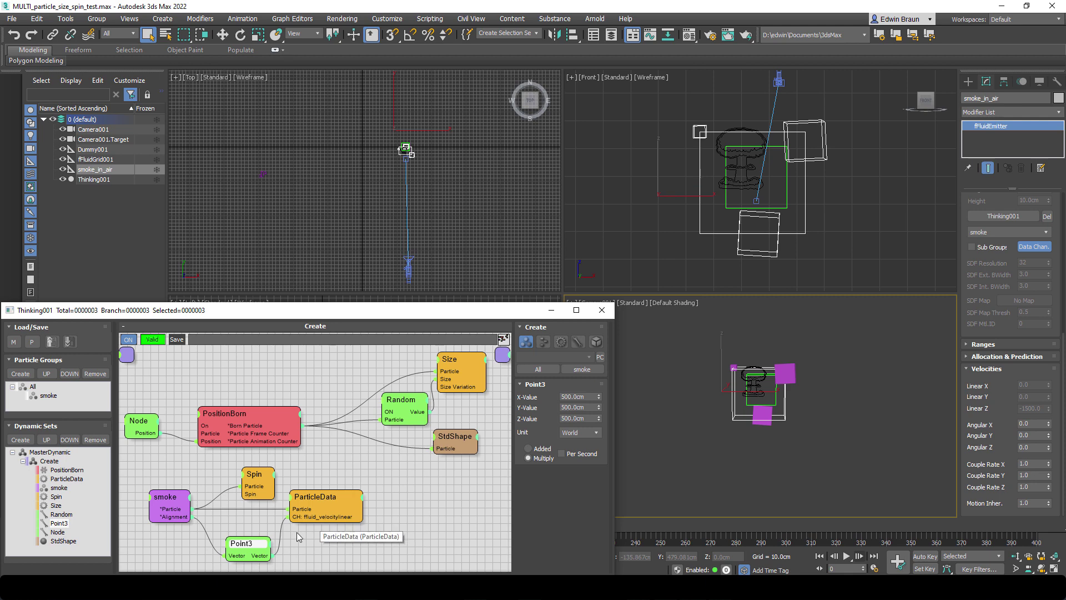
{"action": "left_click_drag", "start_coordinate": [251, 548], "coordinate": [247, 538]}
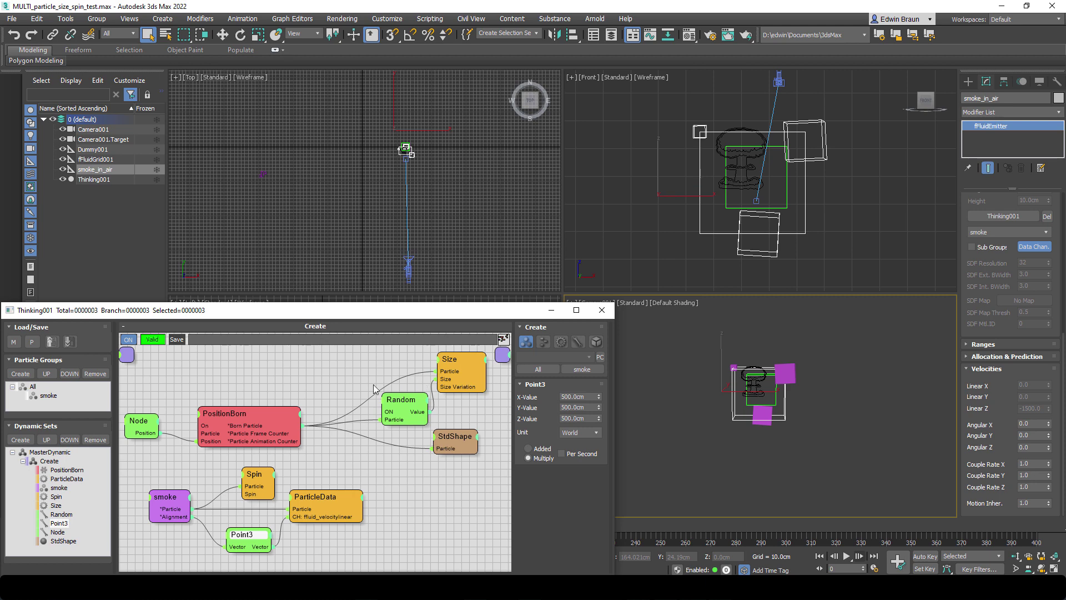
Switch PositionBorn to a Pistol Shot birth with particle Speed 25.0cm.
{"action": "left_click", "coordinate": [259, 417]}
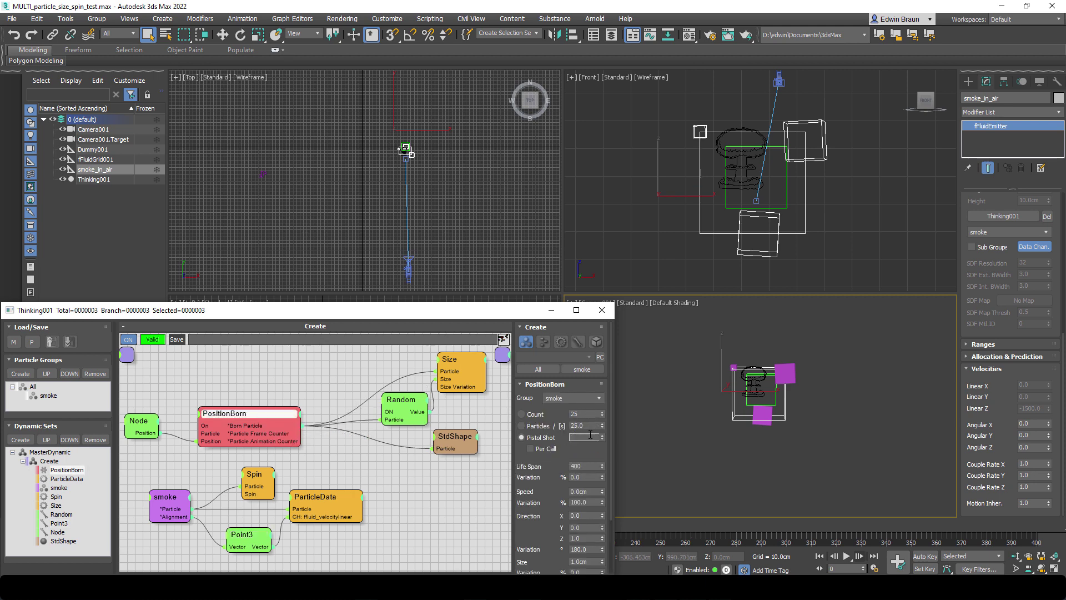
{"action": "left_click", "coordinate": [529, 439]}
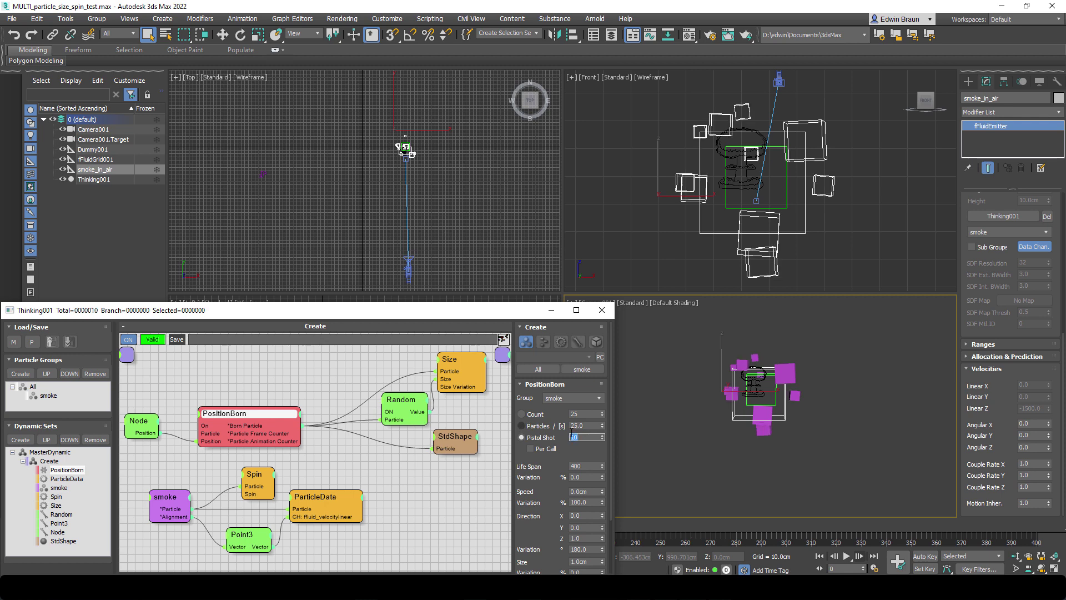
{"action": "left_click", "coordinate": [596, 492]}
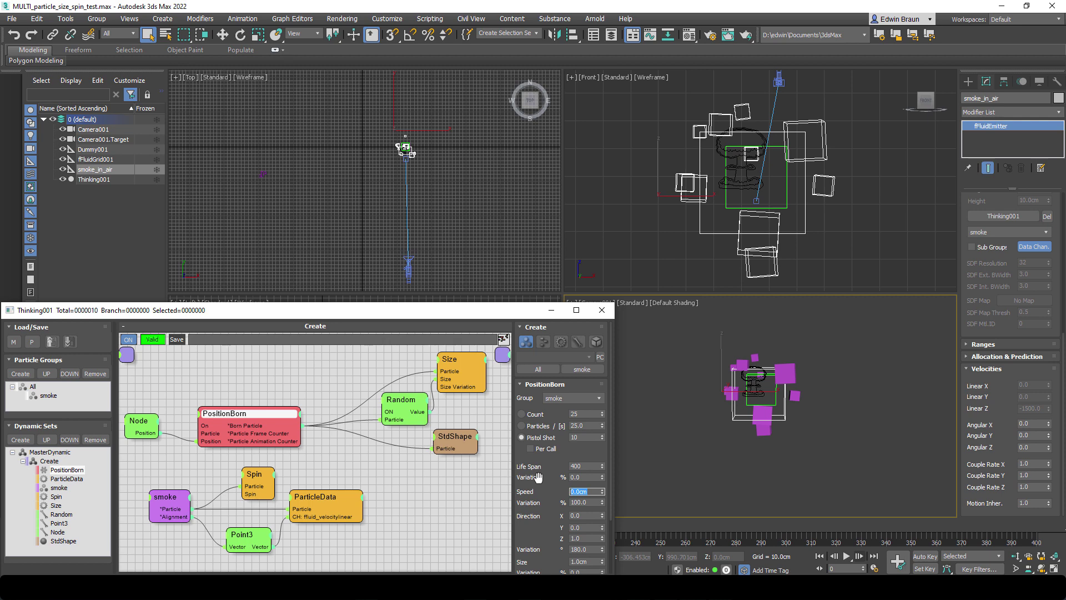
{"action": "type", "text": "25"}
{"action": "key", "text": "Return"}
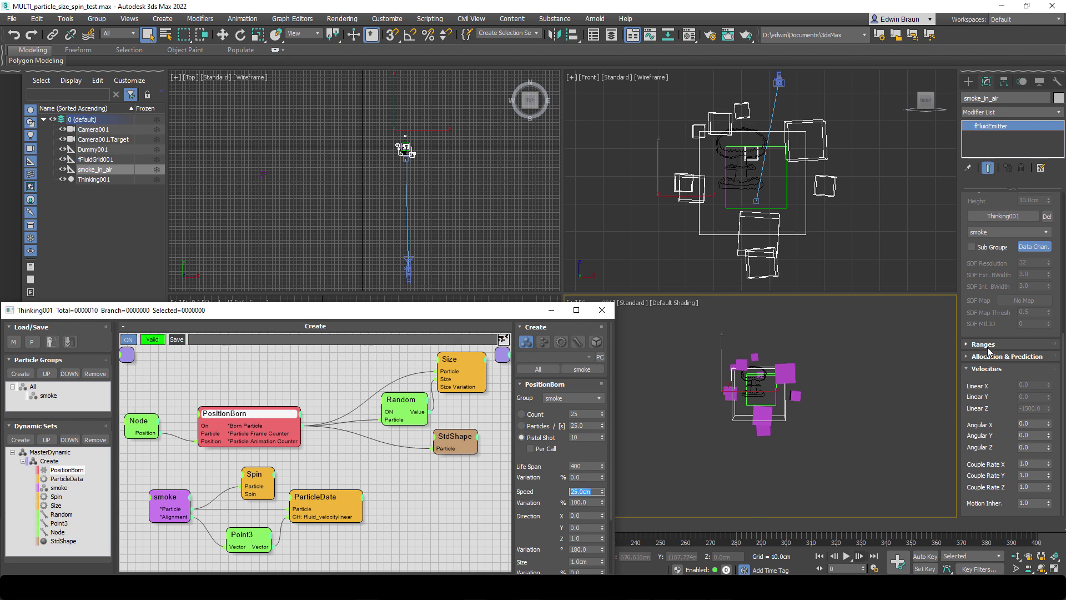
Play back the particle motion, then select fFluidGrid001 to show its grid settings.
{"action": "left_click", "coordinate": [846, 556]}
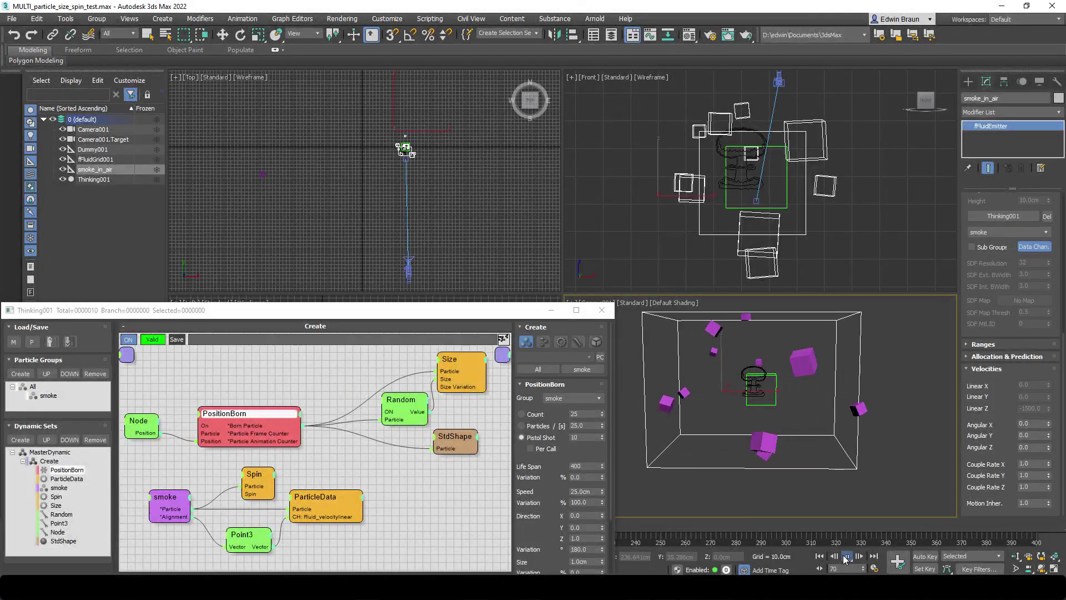
{"action": "left_click", "coordinate": [819, 555]}
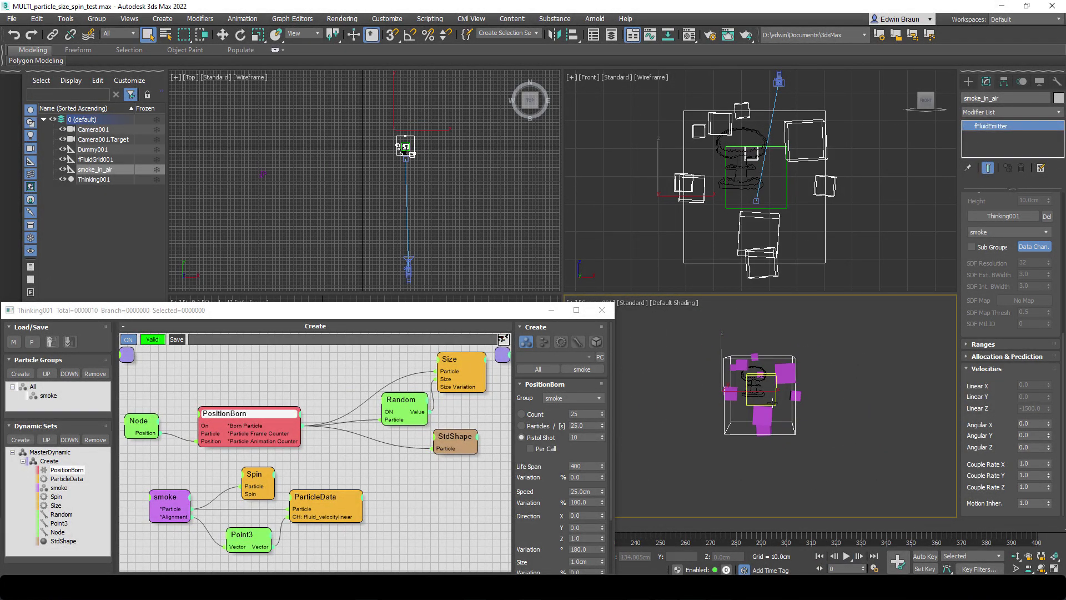
{"action": "left_click", "coordinate": [113, 161]}
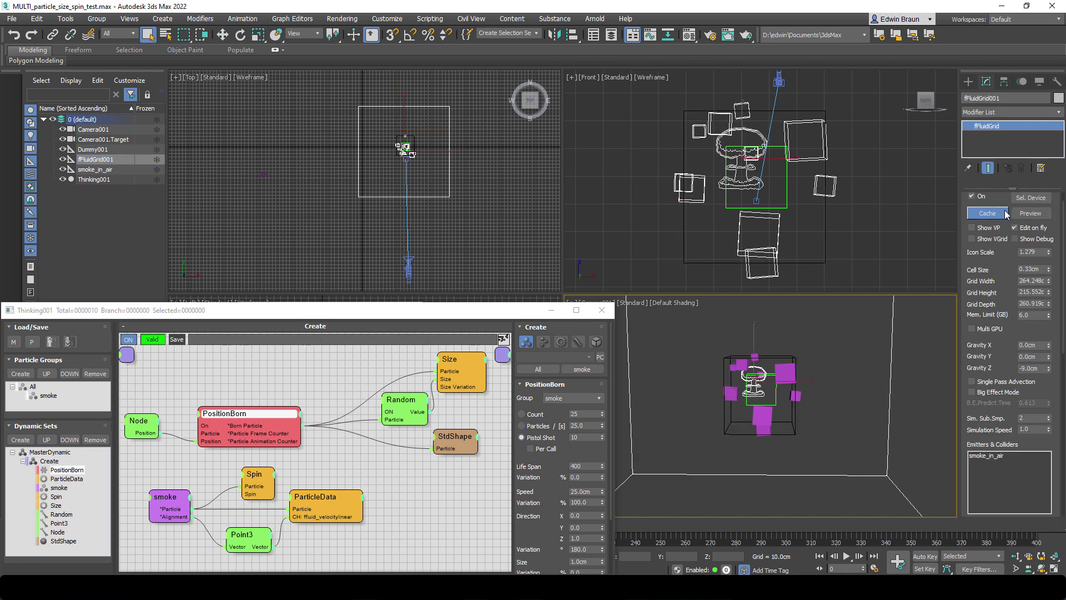
Preview the fluid, cache it, and preview the cached pistol-shot fireballs in finalFluid Preview.
{"action": "left_click", "coordinate": [1039, 218]}
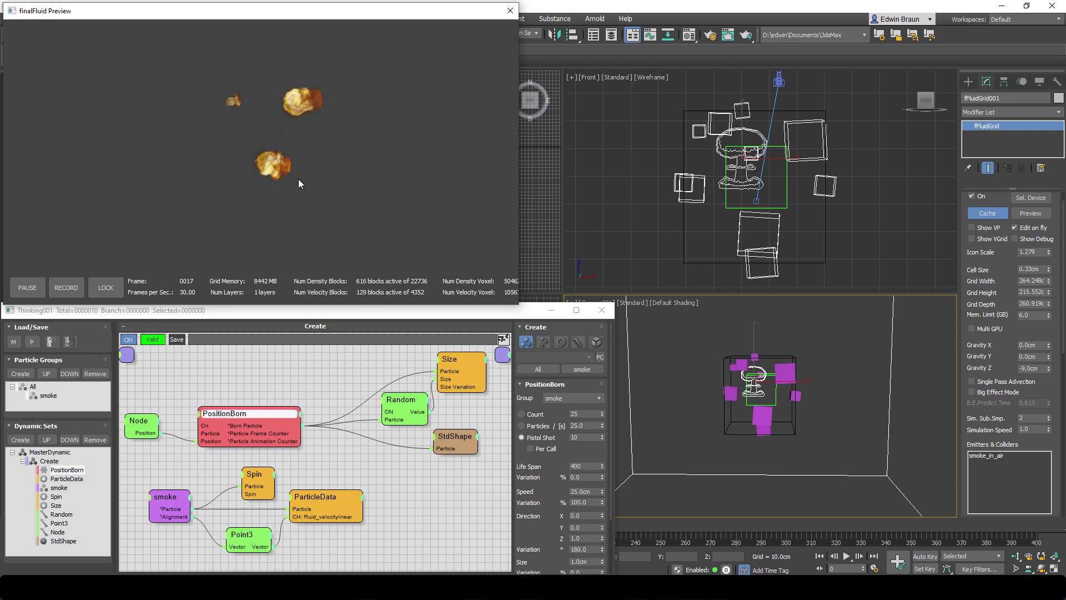
{"action": "left_click", "coordinate": [510, 12]}
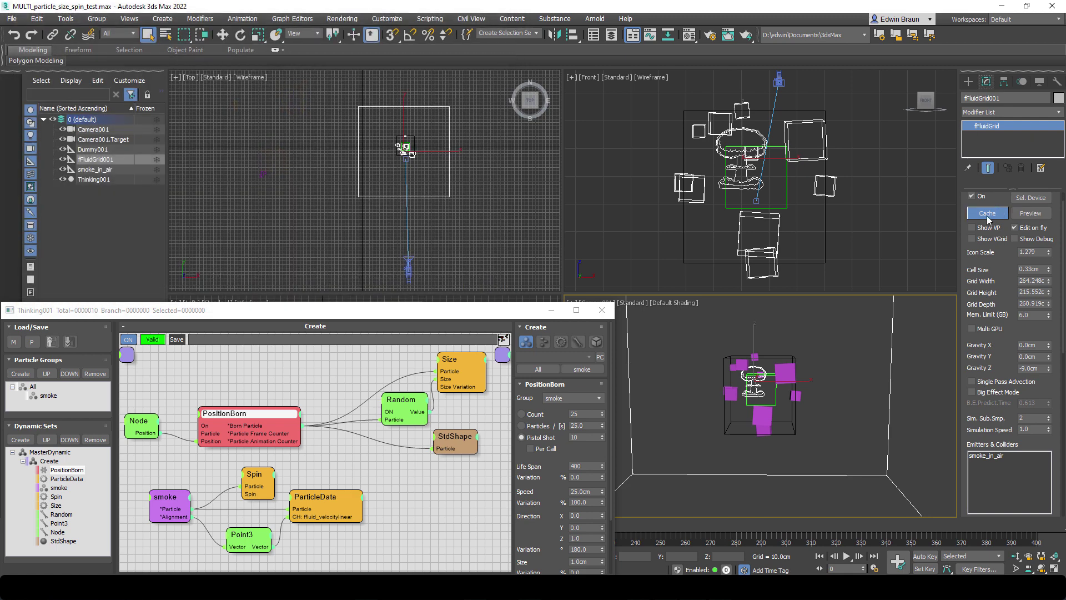
{"action": "left_click", "coordinate": [987, 214]}
{"action": "left_click", "coordinate": [1041, 215]}
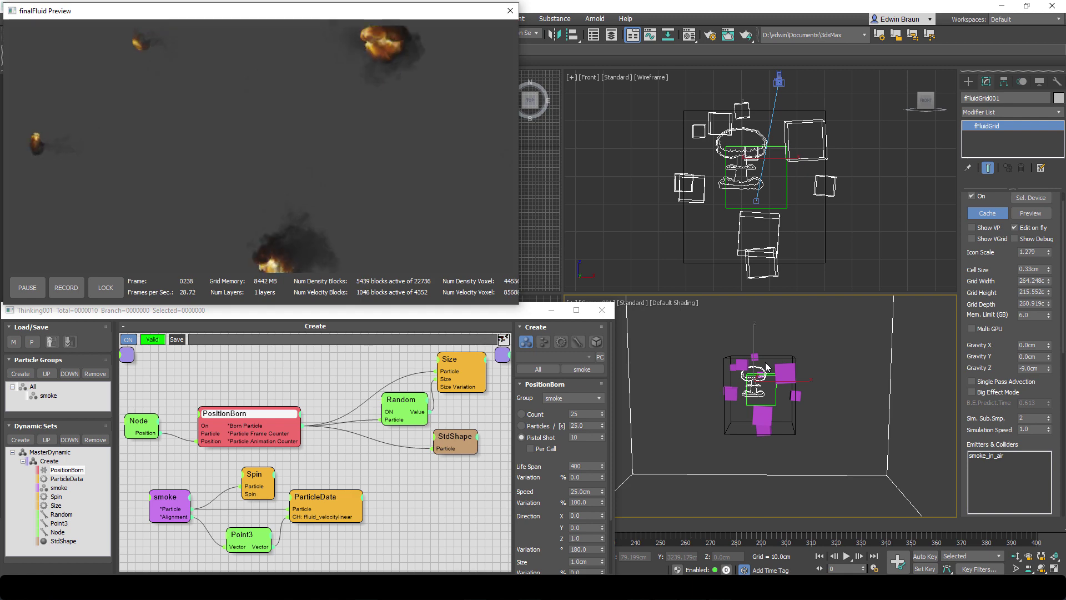
{"action": "left_click", "coordinate": [509, 11]}
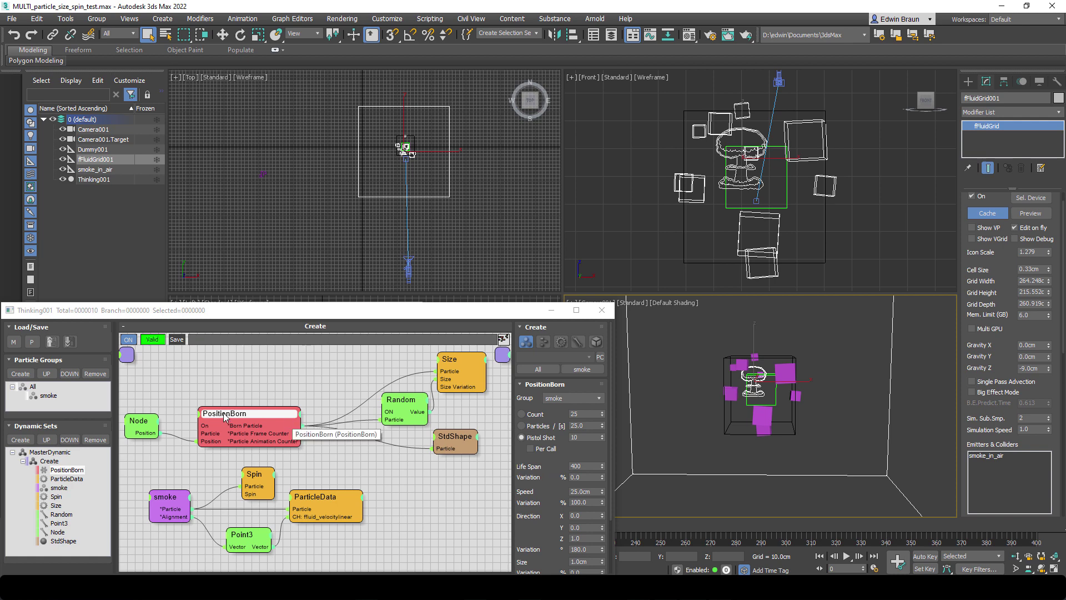
Set the Pistol Shot count to 25 and preview the 25 cubes as fireballs.
{"action": "double_click", "coordinate": [585, 439]}
{"action": "type", "text": "25"}
{"action": "key", "text": "Return"}
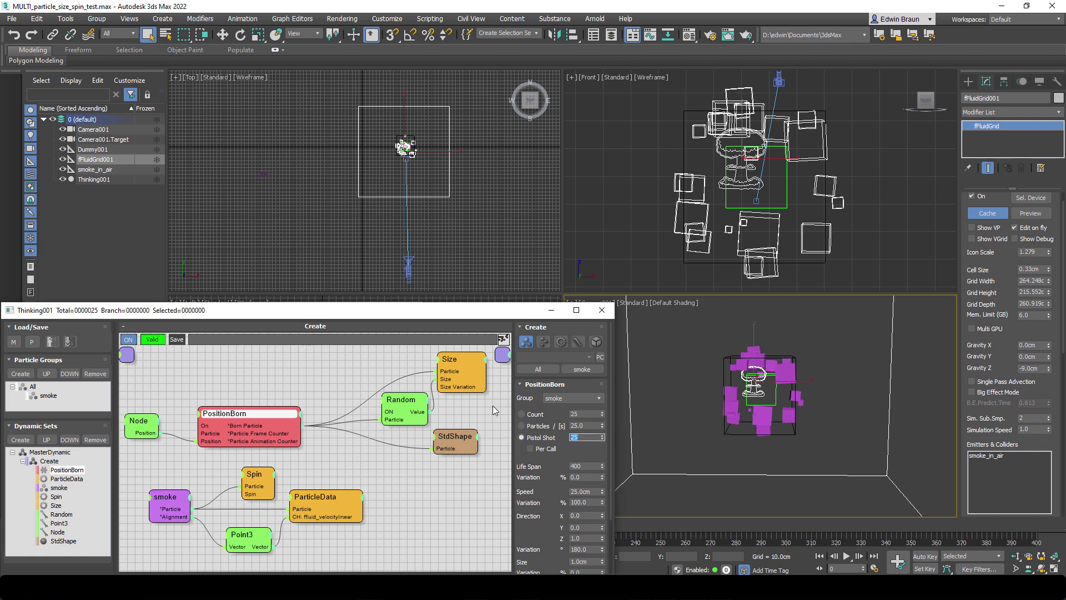
{"action": "left_click", "coordinate": [846, 556]}
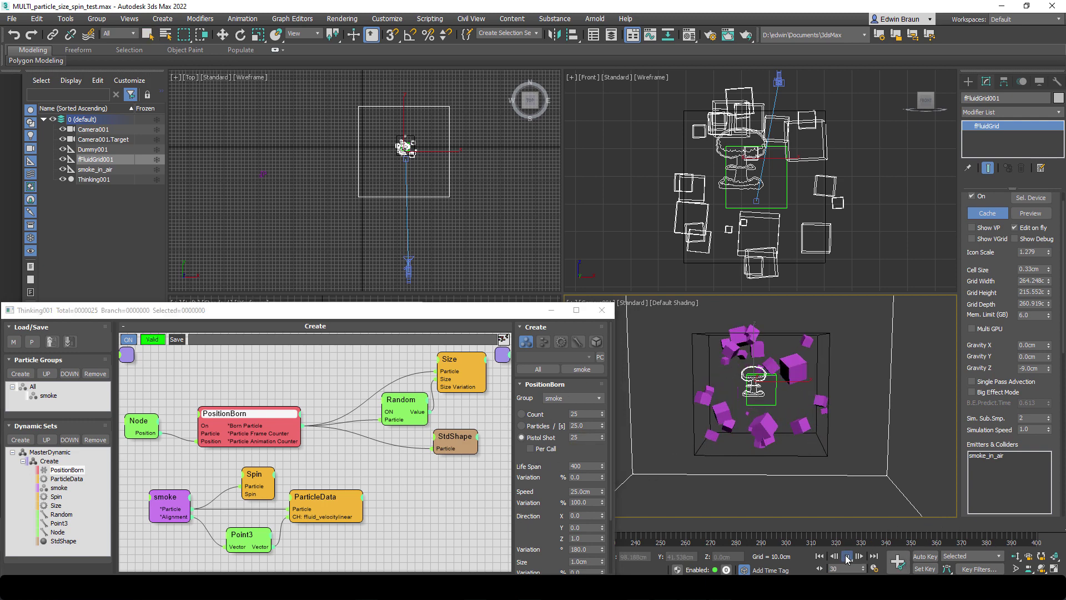
{"action": "left_click", "coordinate": [819, 556]}
{"action": "left_click", "coordinate": [1030, 215]}
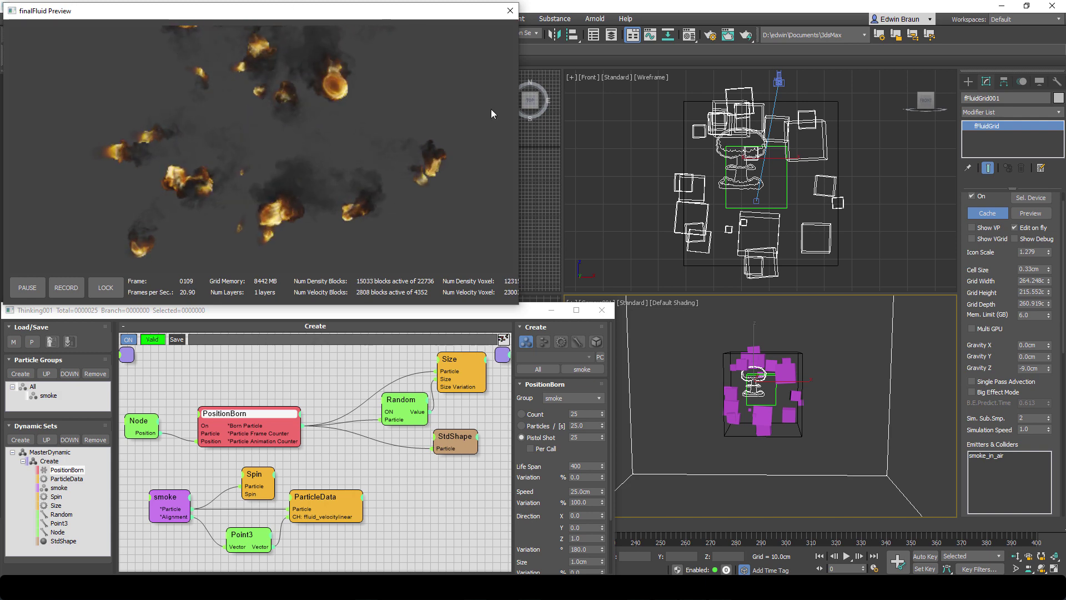
{"action": "left_click", "coordinate": [494, 530]}
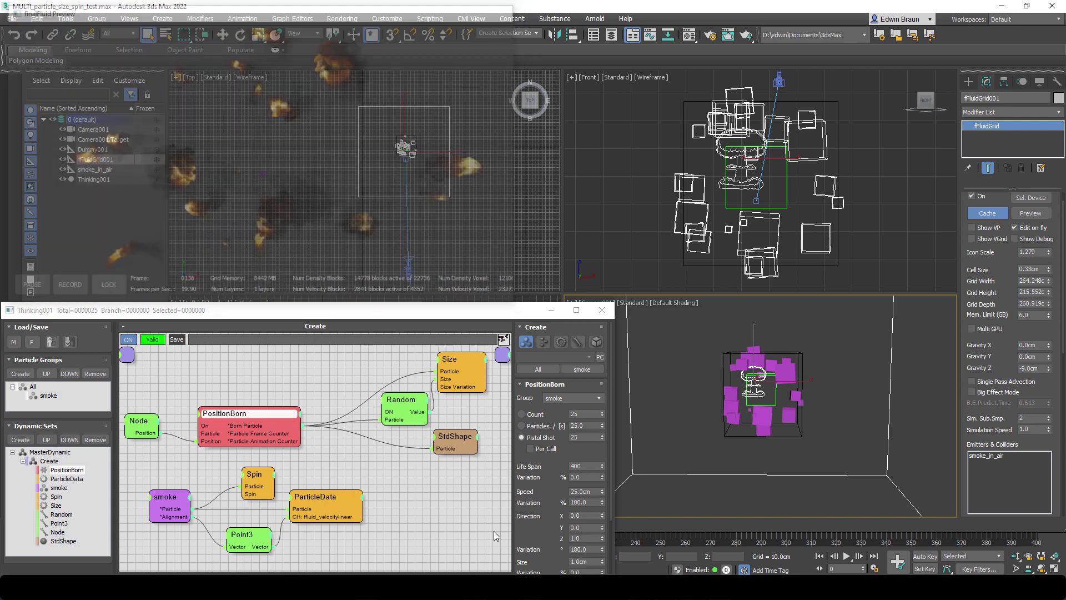
Reduce PositionBorn's Pistol Shot count to 3 particles.
{"action": "double_click", "coordinate": [573, 437]}
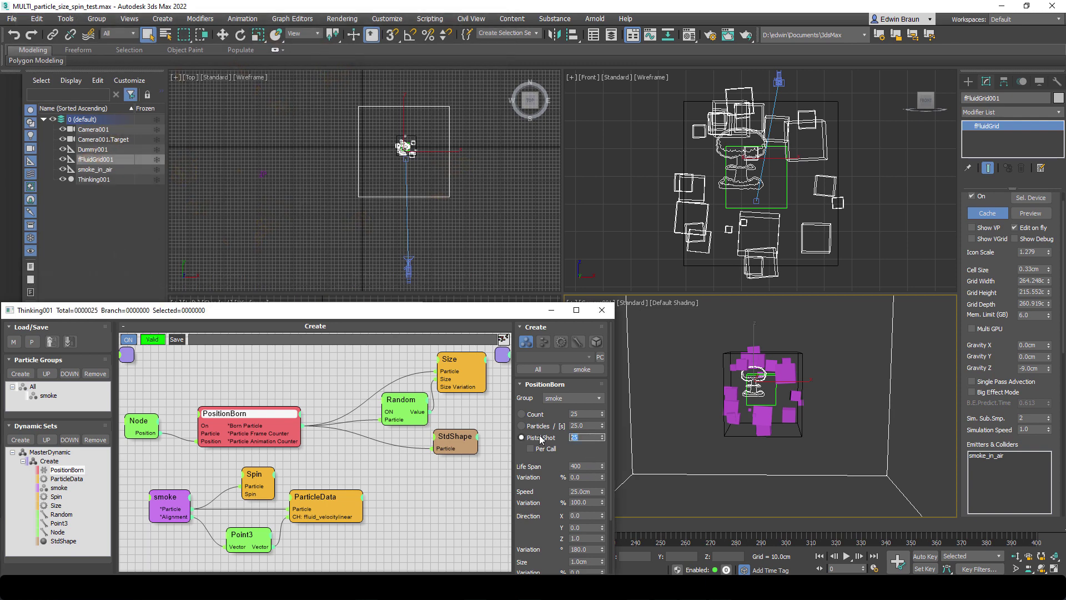
{"action": "type", "text": "3"}
{"action": "key", "text": "Return"}
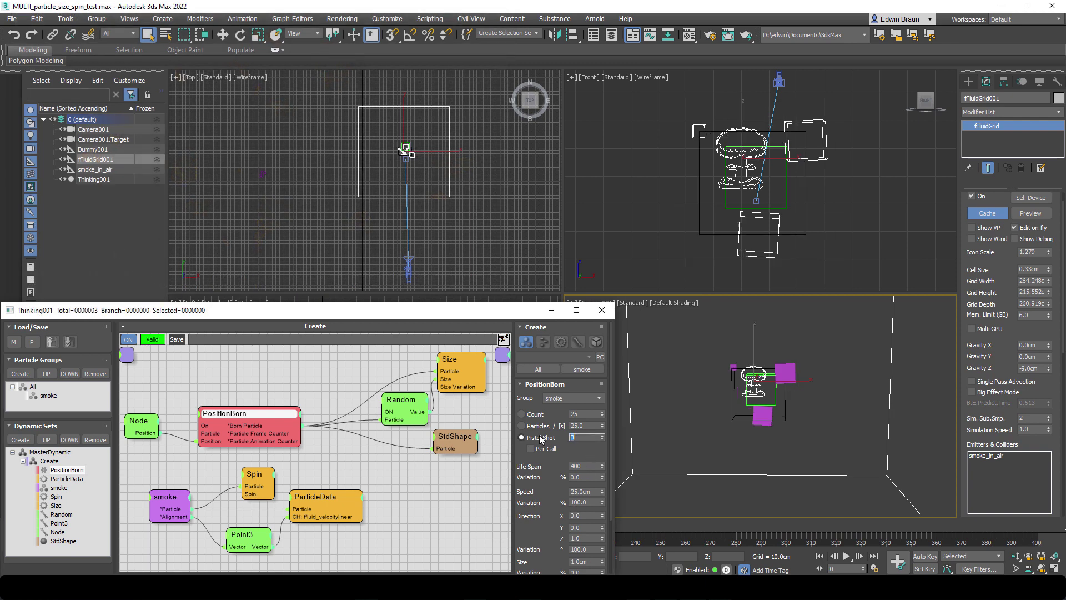
Play the three-particle animation, rebuild the fluid cache, and select the smoke_in_air emitter.
{"action": "left_click", "coordinate": [846, 556]}
{"action": "left_click", "coordinate": [821, 555]}
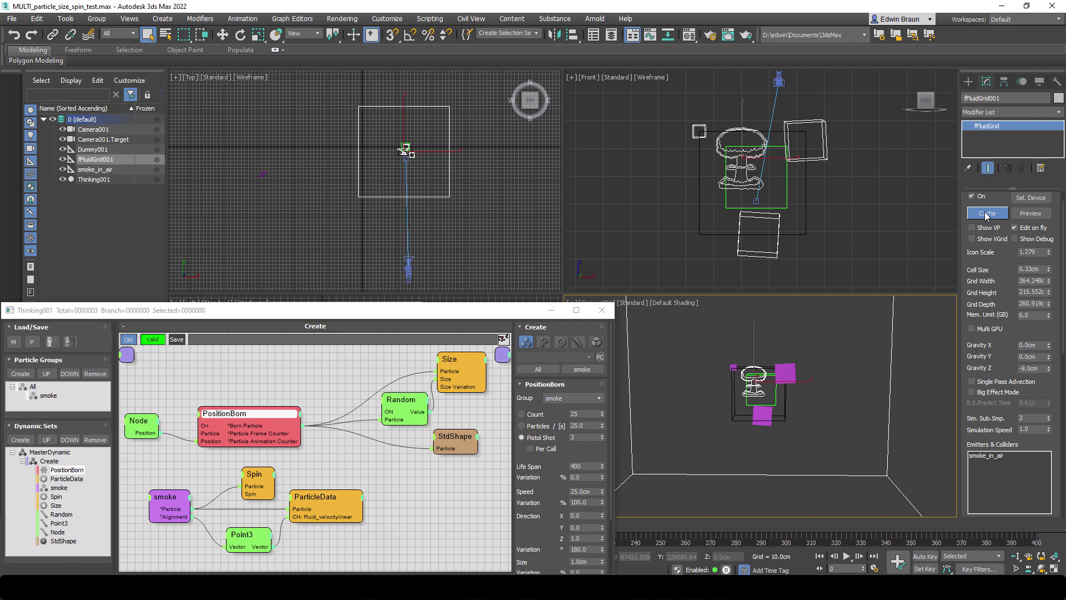
{"action": "left_click", "coordinate": [986, 214]}
{"action": "left_click", "coordinate": [91, 170]}
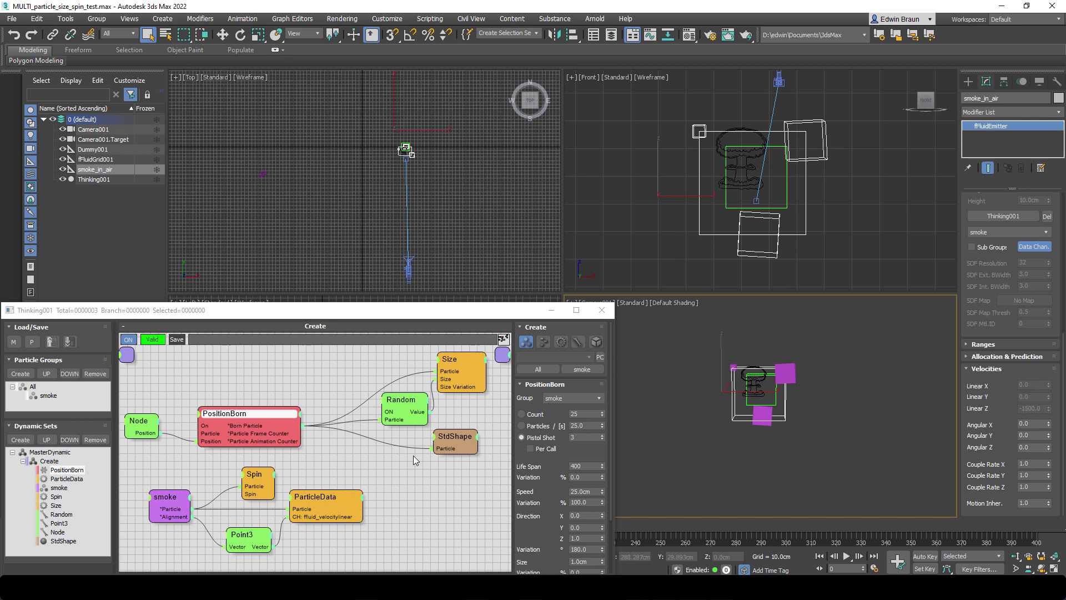
Add a Point3 channel ffluid_velocitycouplerate to the smoke group and enable Data Chan. on the emitter.
{"action": "left_click", "coordinate": [53, 395]}
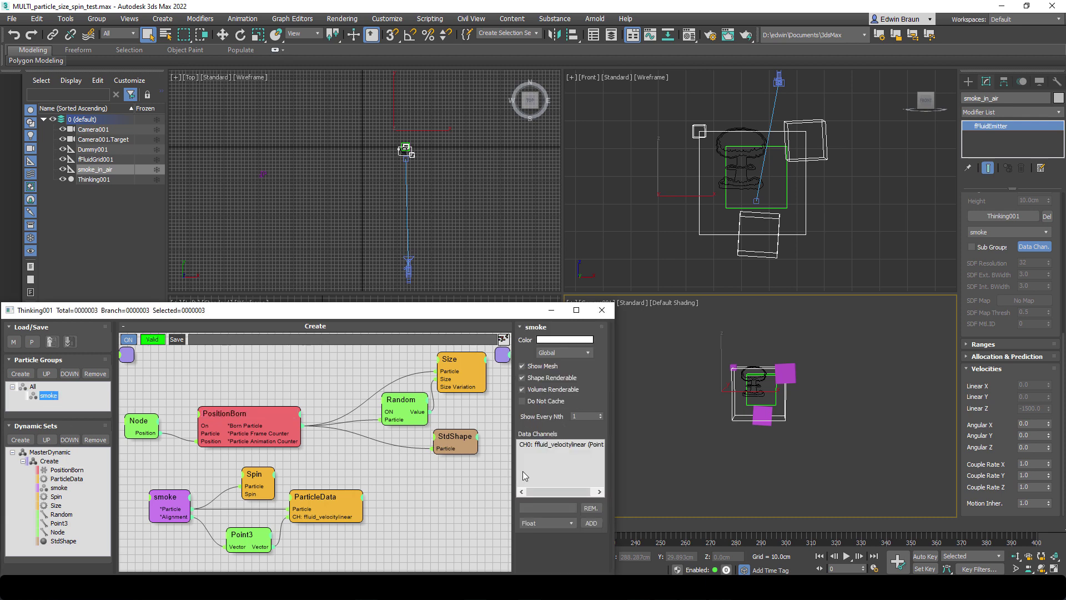
{"action": "left_click", "coordinate": [544, 506]}
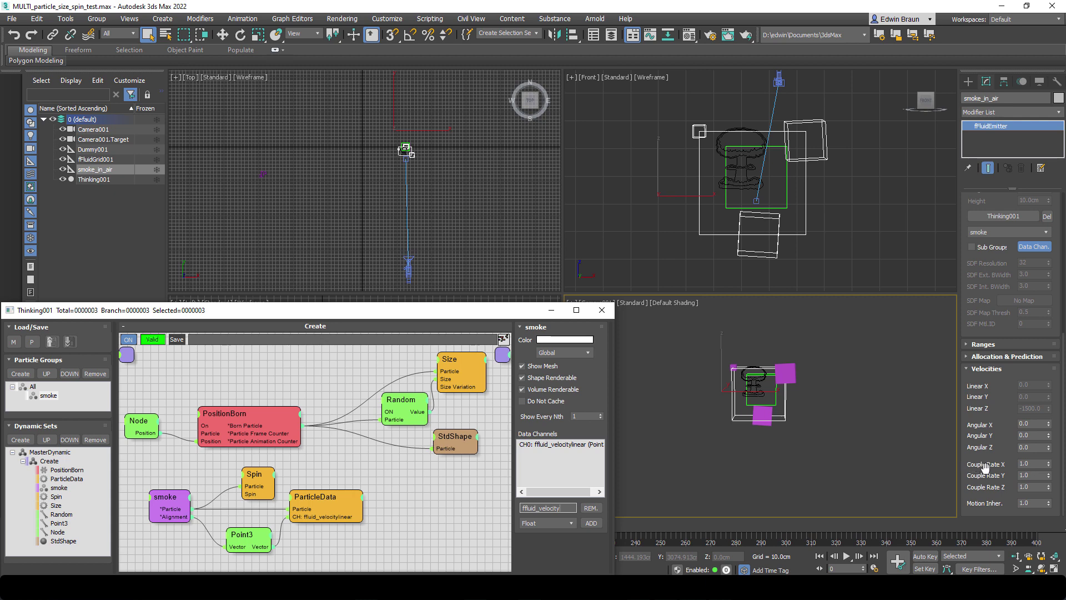
{"action": "type", "text": "erate"}
{"action": "left_click", "coordinate": [573, 524]}
{"action": "left_click", "coordinate": [597, 527]}
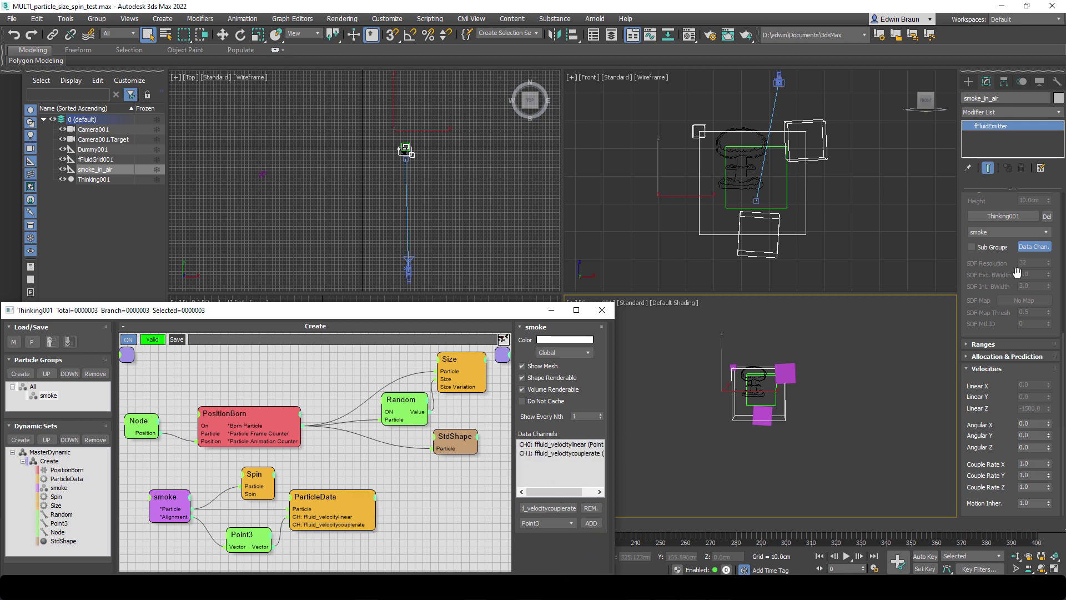
{"action": "left_click", "coordinate": [1032, 249]}
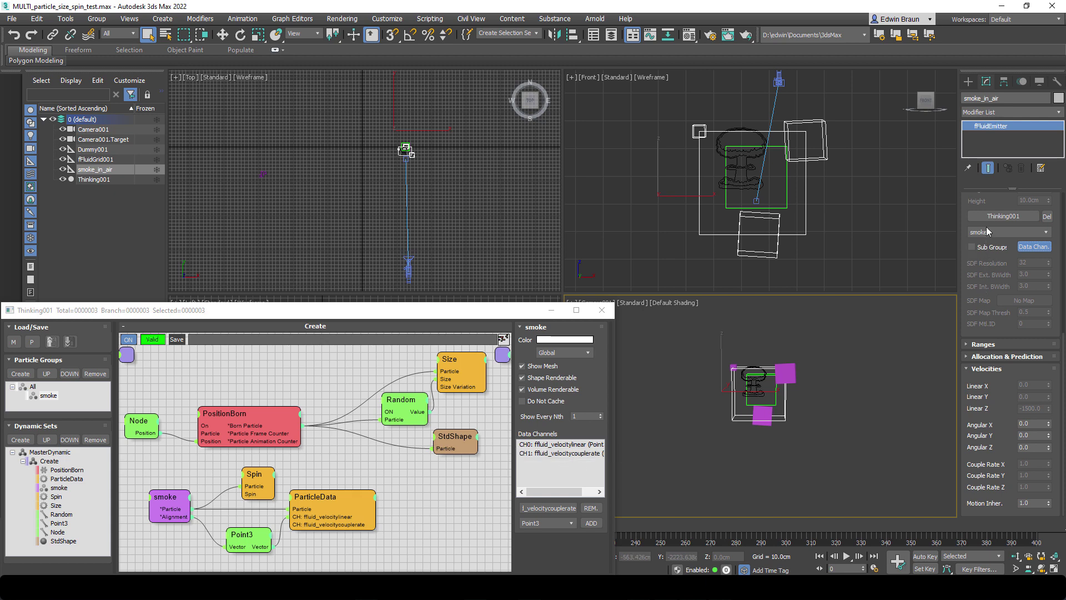
Rebuild fFluidGrid001's cache, preview the three fireballs, then reselect smoke_in_air.
{"action": "left_click", "coordinate": [109, 160]}
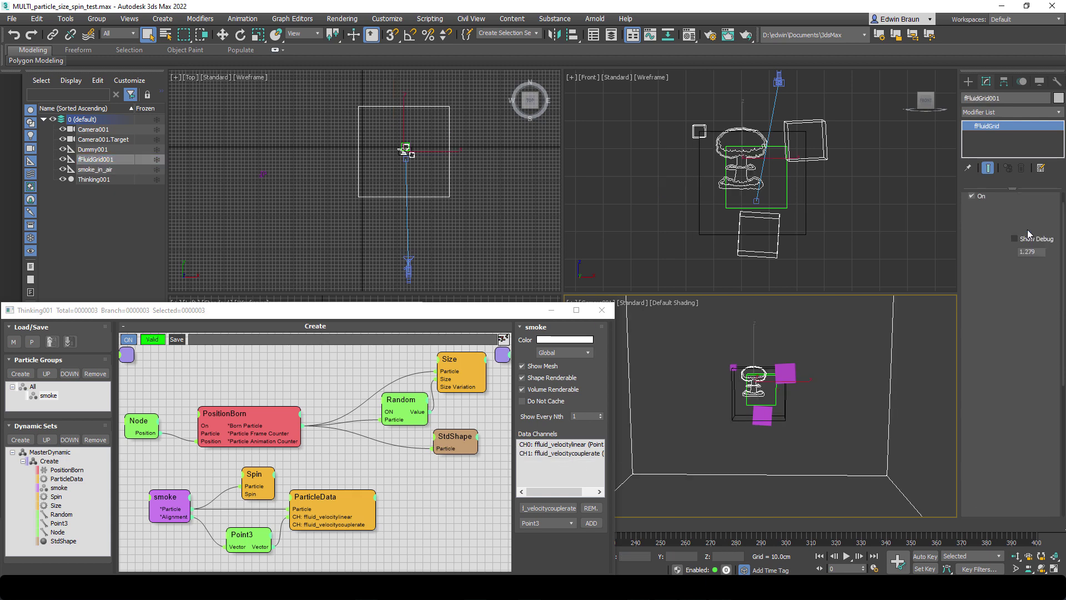
{"action": "left_click", "coordinate": [979, 215]}
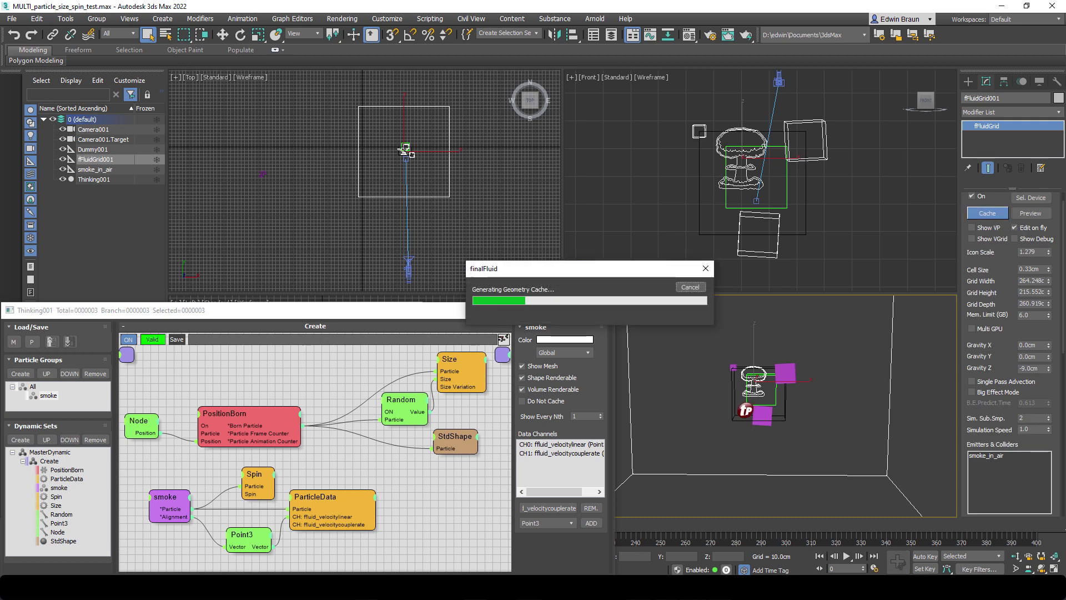
{"action": "left_click", "coordinate": [1031, 213]}
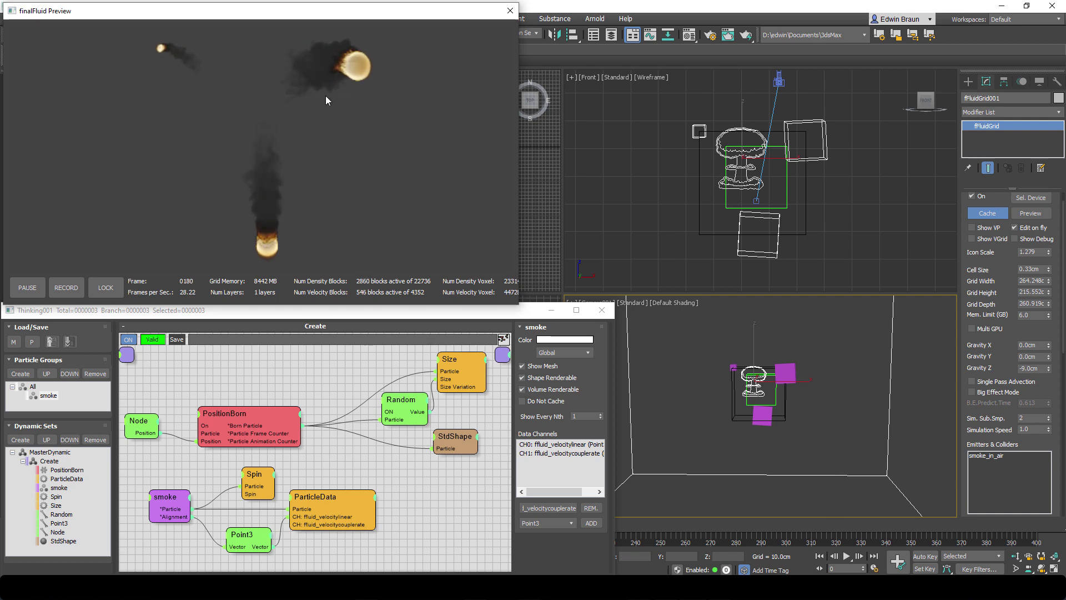
{"action": "left_click", "coordinate": [510, 11]}
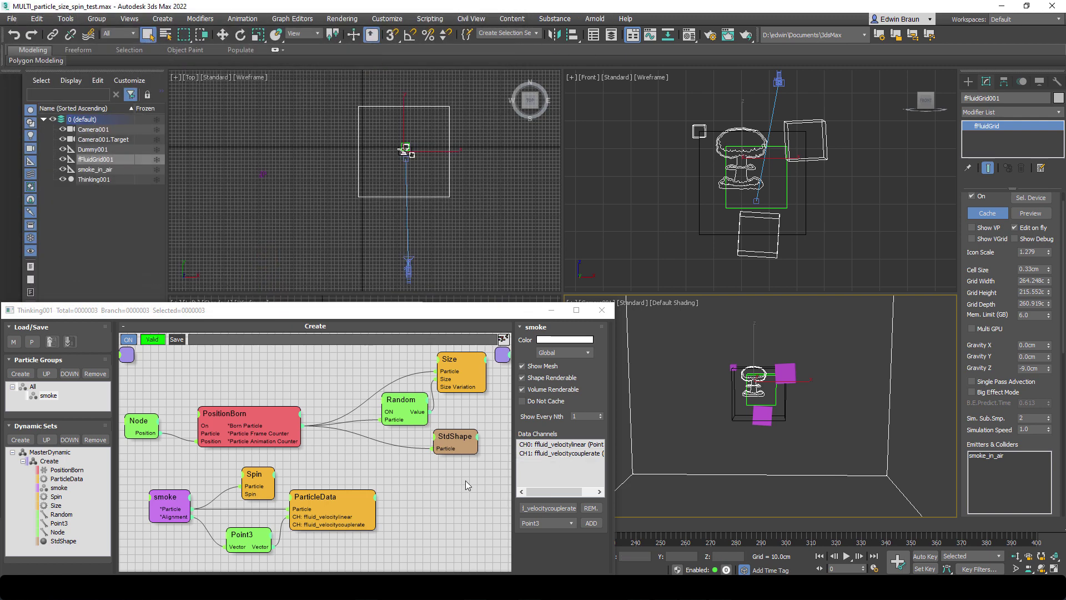
{"action": "left_click", "coordinate": [97, 170]}
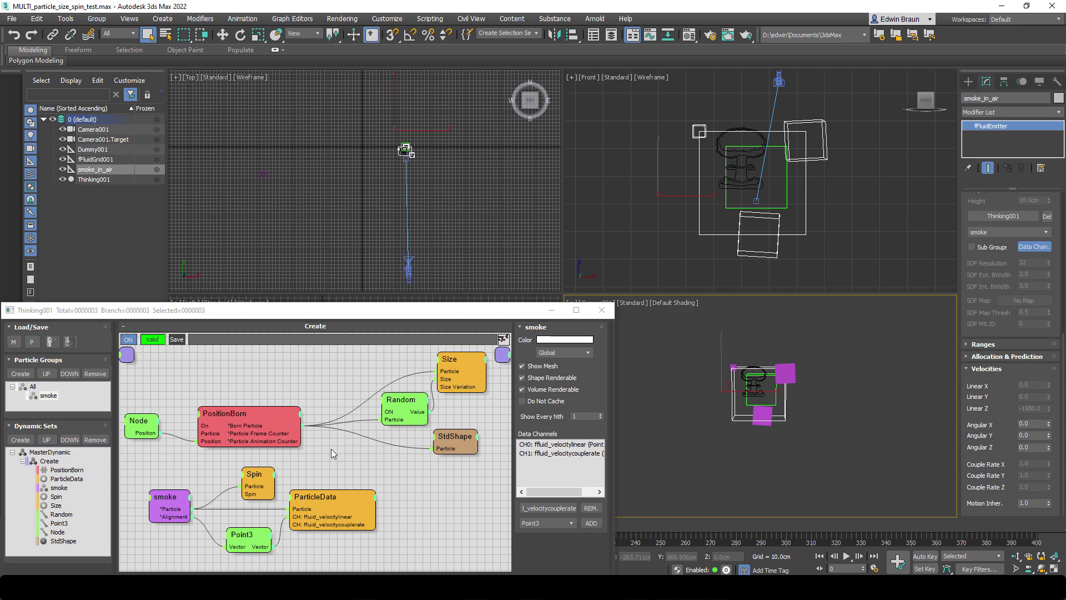
Move StdShape beside Random, deselect the nodes, and search the node list for data nodes.
{"action": "left_click_drag", "start_coordinate": [461, 435], "coordinate": [470, 412]}
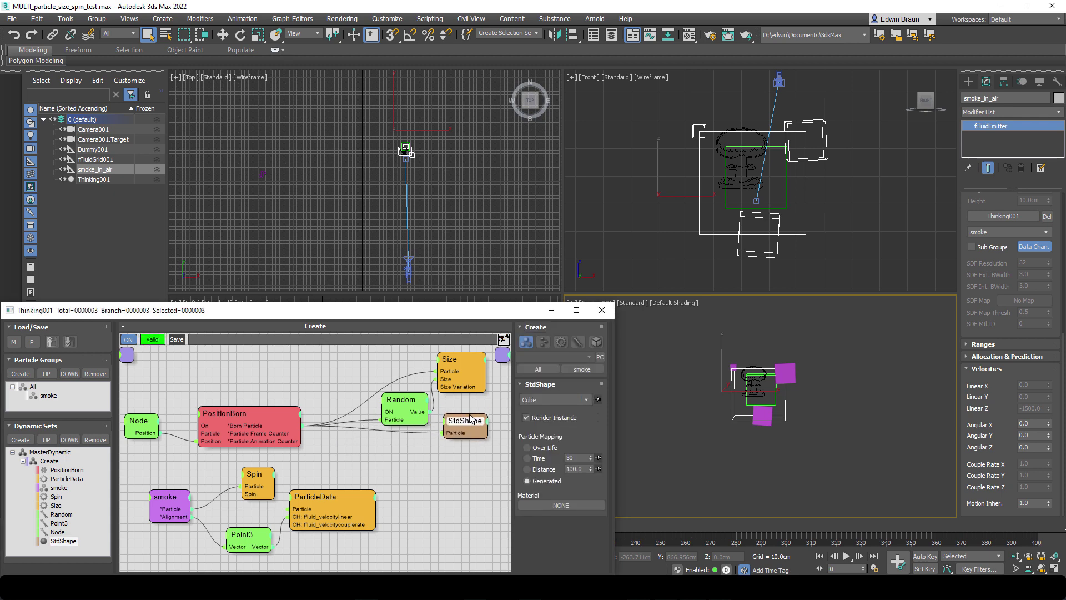
{"action": "scroll", "coordinate": [447, 473], "scroll_direction": "down", "scroll_amount": 2}
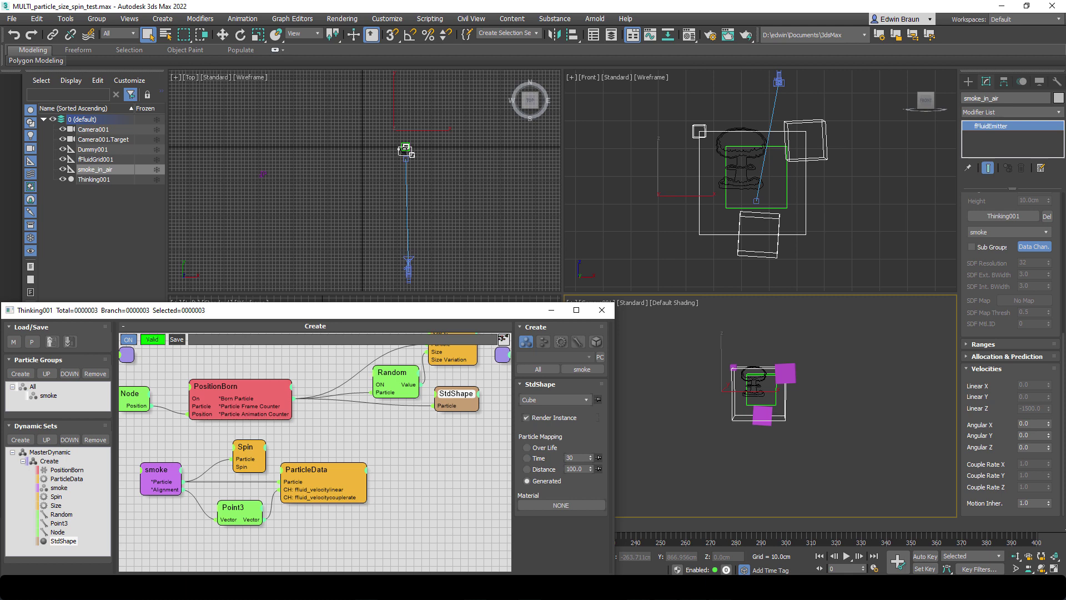
{"action": "left_click", "coordinate": [362, 448]}
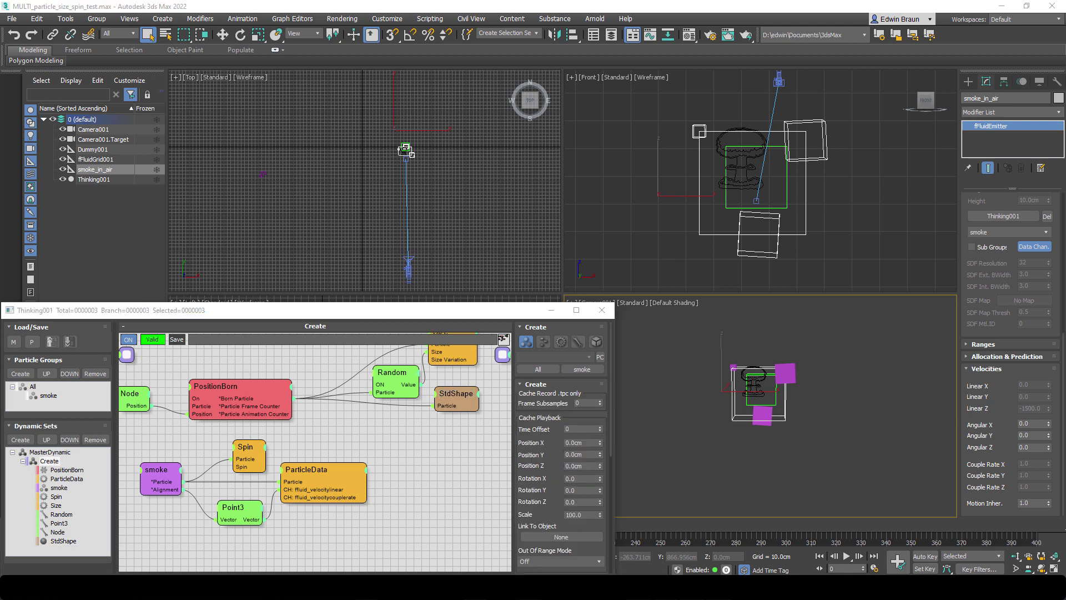
{"action": "double_click", "coordinate": [318, 419]}
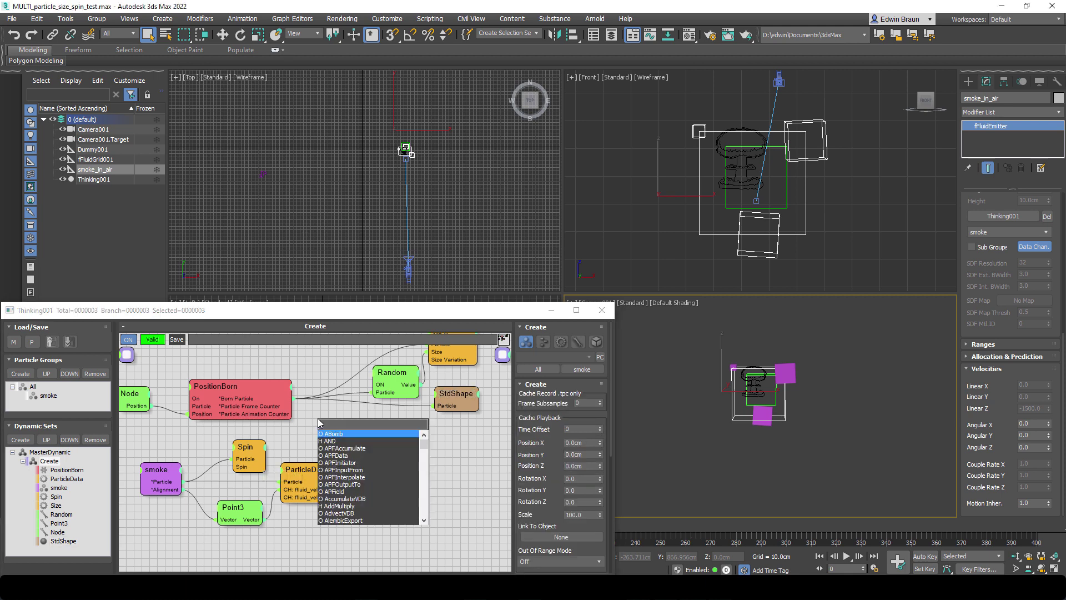
{"action": "type", "text": "p"}
{"action": "type", "text": "ate"}
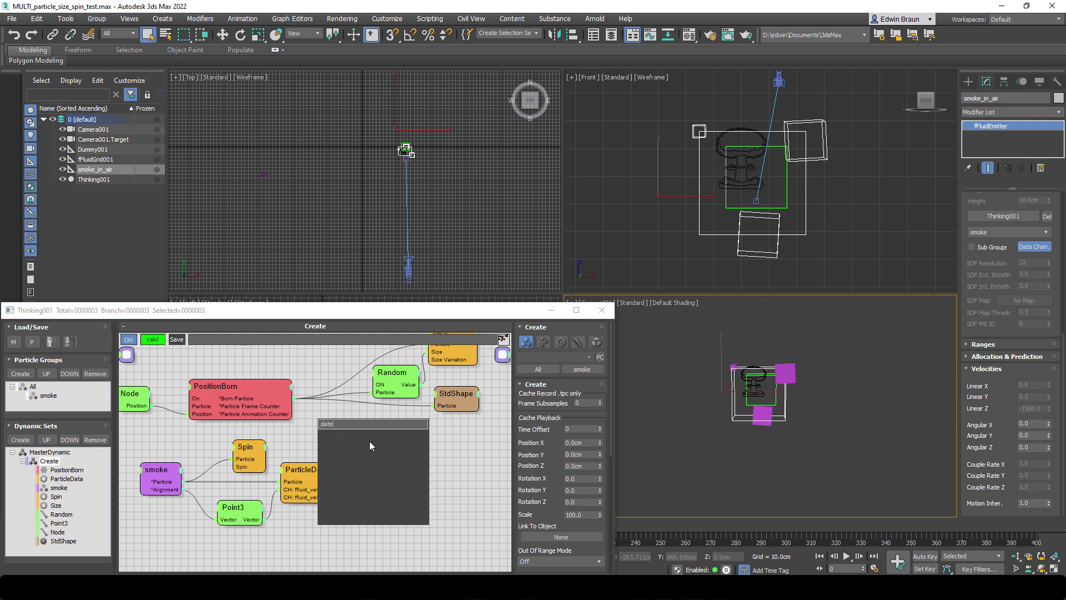
{"action": "key", "text": "BackSpace"}
Add a ParticleData node fed by PositionBorn's Born Particle, with a Velocity output enabled.
{"action": "type", "text": "a"}
{"action": "left_click", "coordinate": [352, 519]}
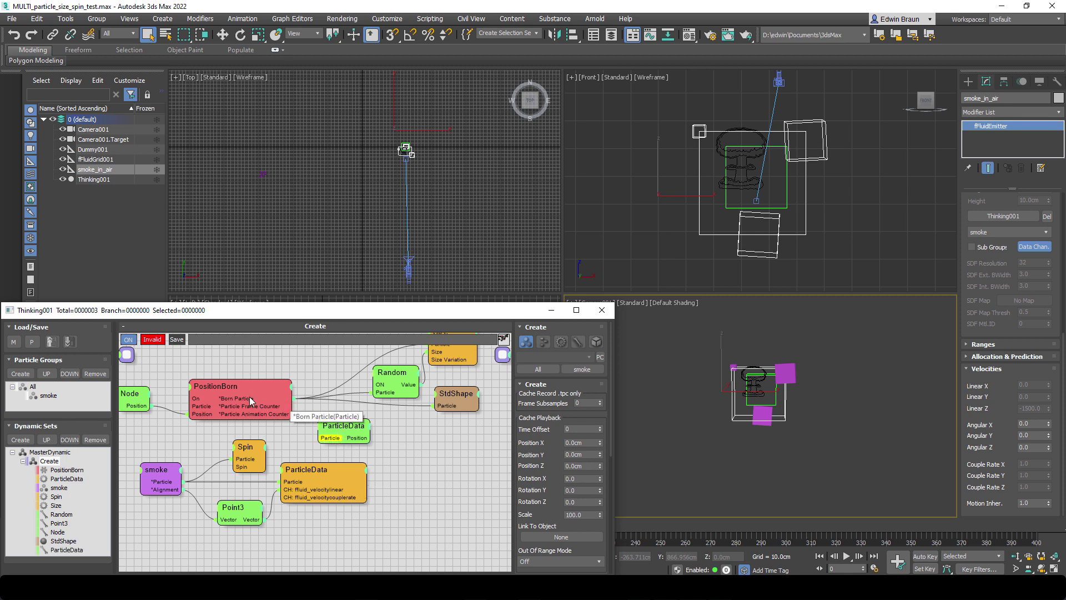
{"action": "left_click_drag", "start_coordinate": [292, 399], "coordinate": [321, 438]}
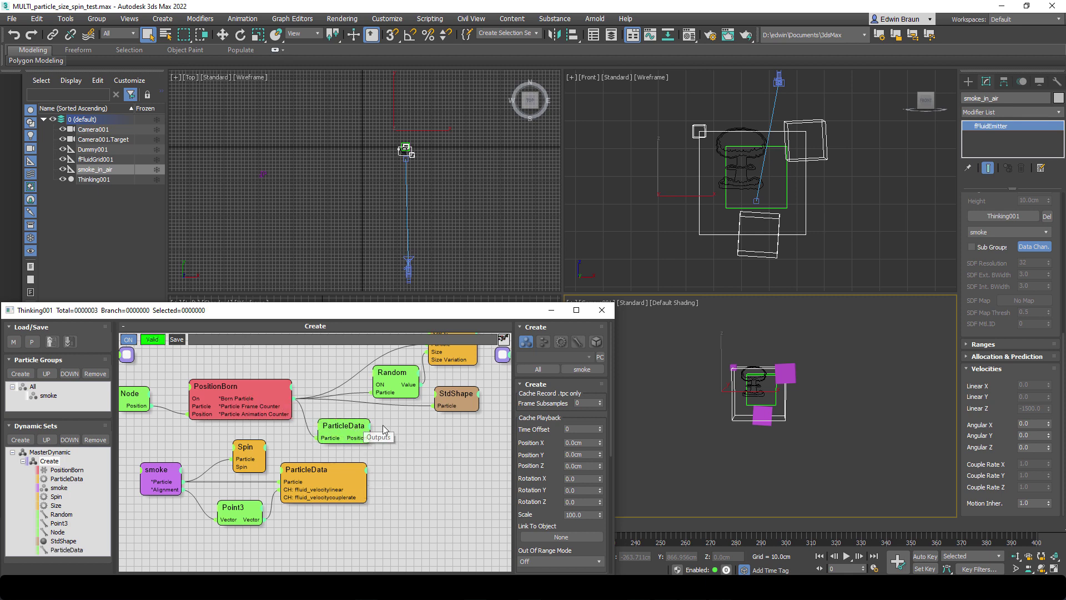
{"action": "left_click", "coordinate": [369, 432]}
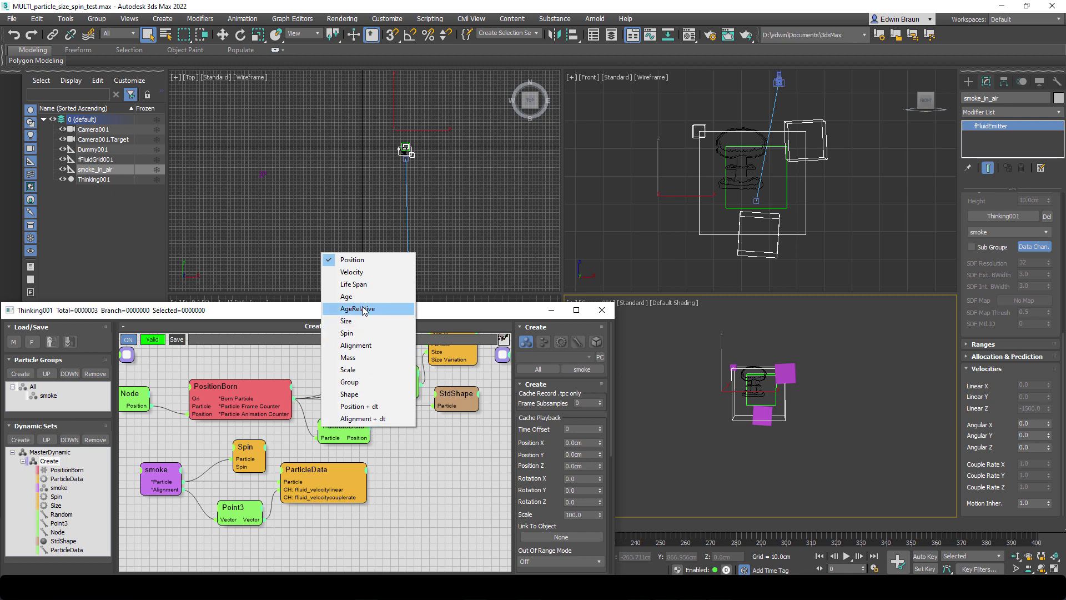
{"action": "left_click", "coordinate": [352, 272]}
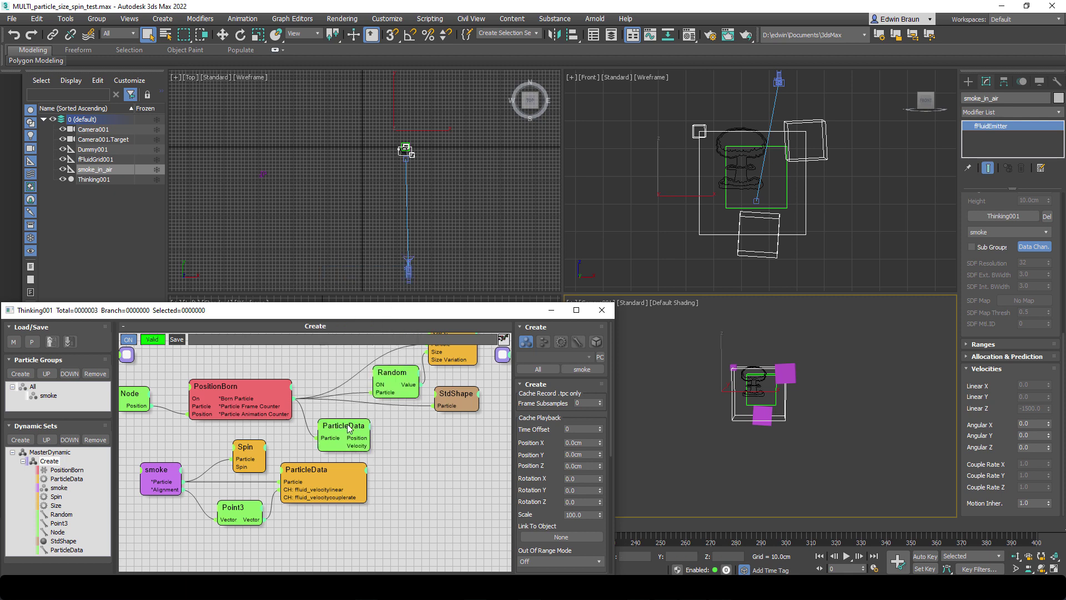
{"action": "left_click_drag", "start_coordinate": [354, 428], "coordinate": [345, 425]}
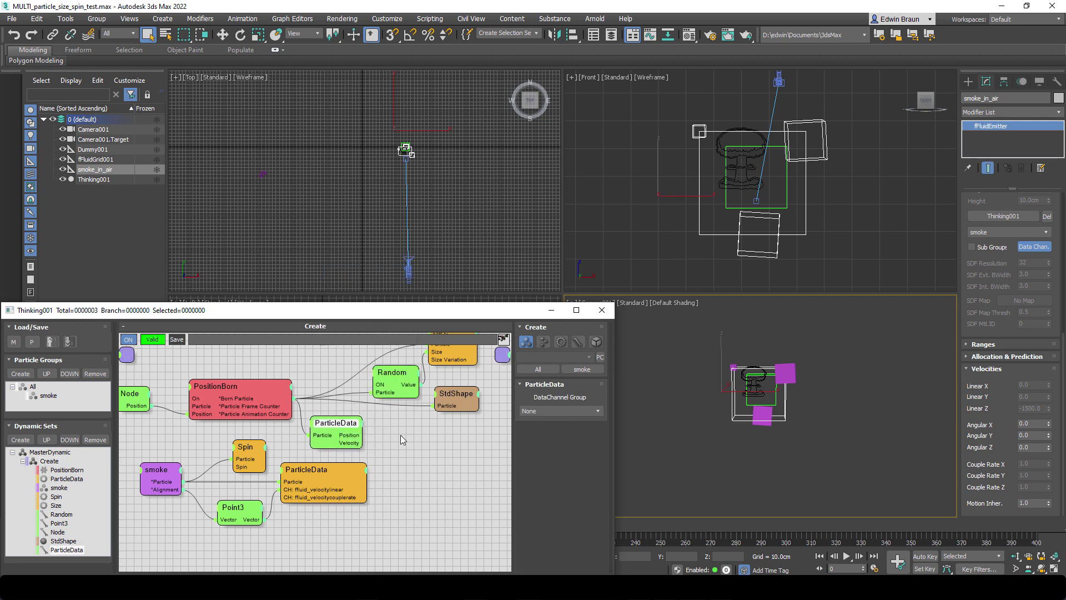
Add a Point3 node right of ParticleData and connect its Velocity into it.
{"action": "type", "text": "point"}
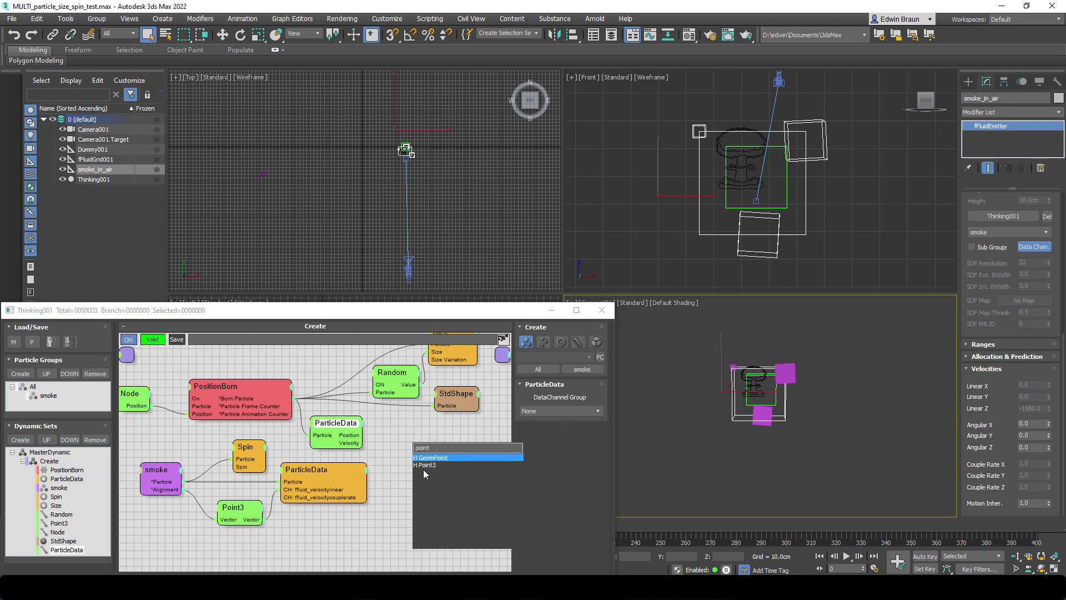
{"action": "key", "text": "Escape"}
{"action": "left_click_drag", "start_coordinate": [439, 456], "coordinate": [404, 479]}
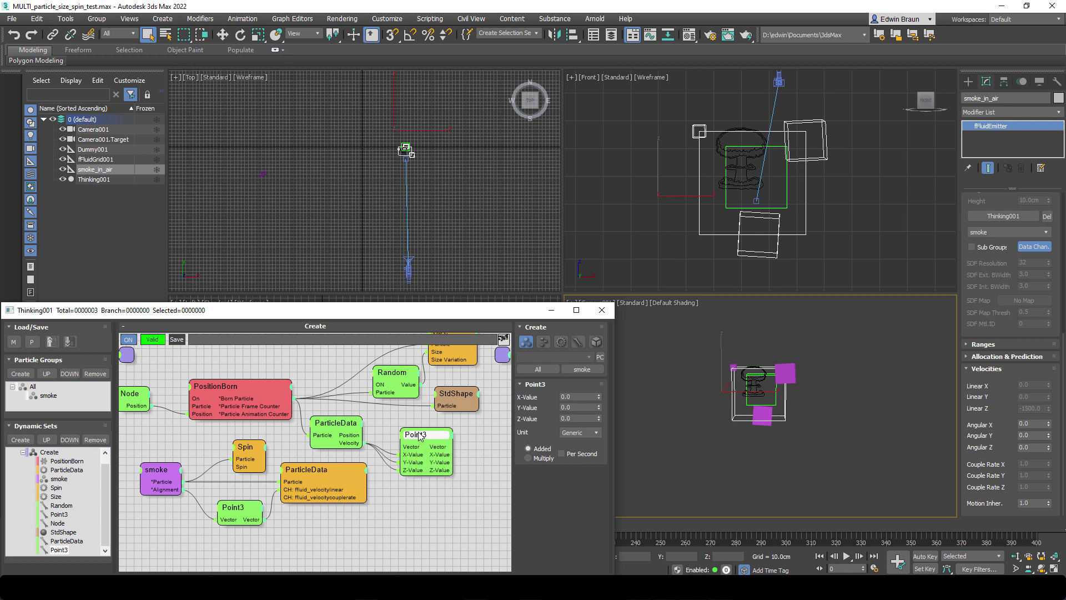
{"action": "left_click_drag", "start_coordinate": [418, 432], "coordinate": [412, 429]}
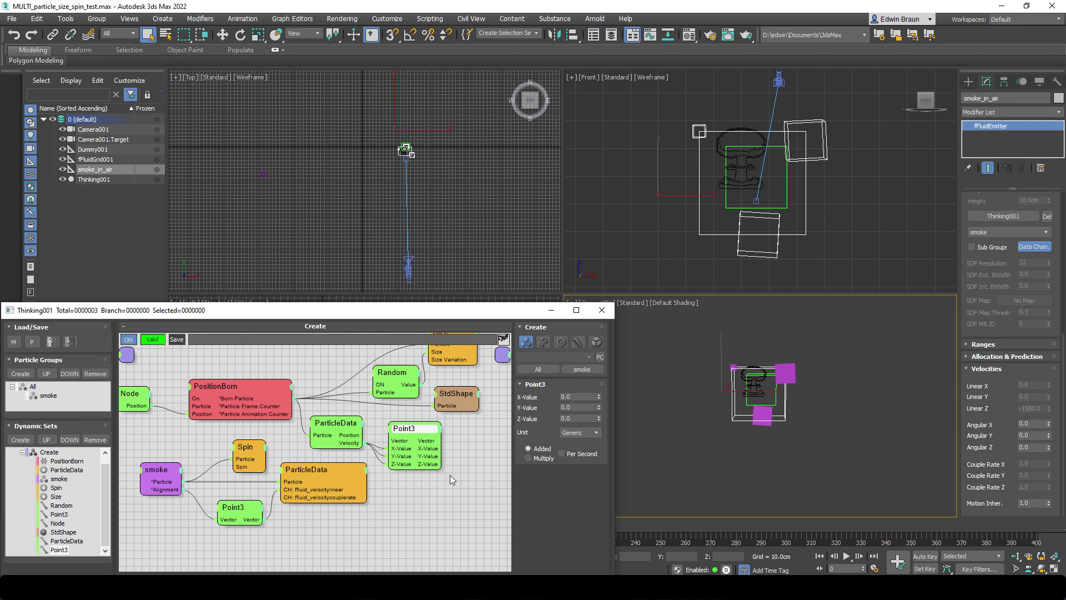
{"action": "left_click", "coordinate": [309, 471]}
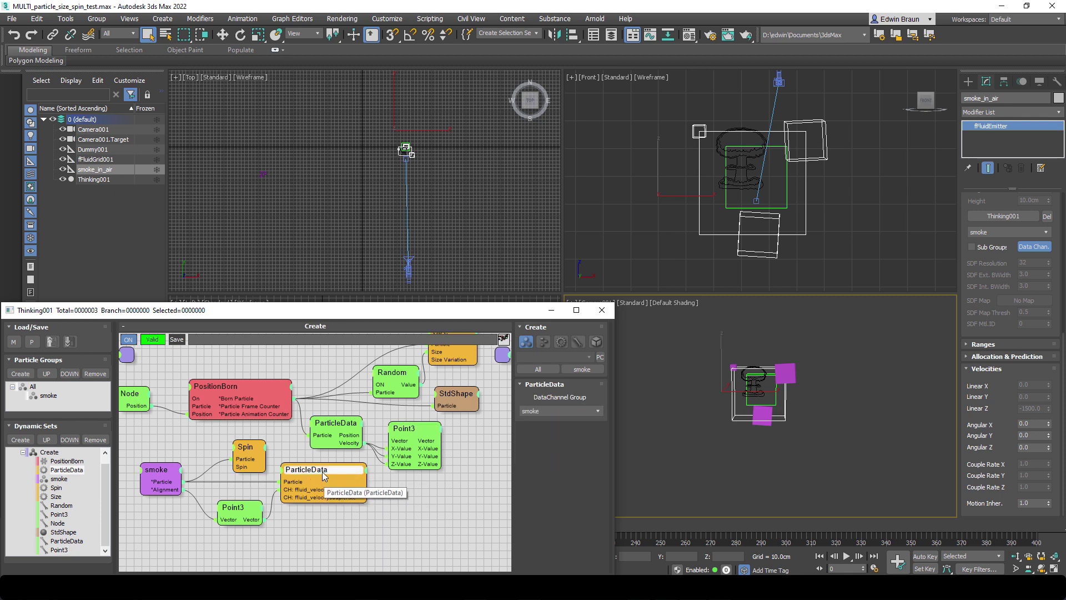
{"action": "left_click_drag", "start_coordinate": [322, 471], "coordinate": [495, 428], "text": "shift"}
{"action": "middle_click_drag", "start_coordinate": [464, 500], "coordinate": [428, 508]}
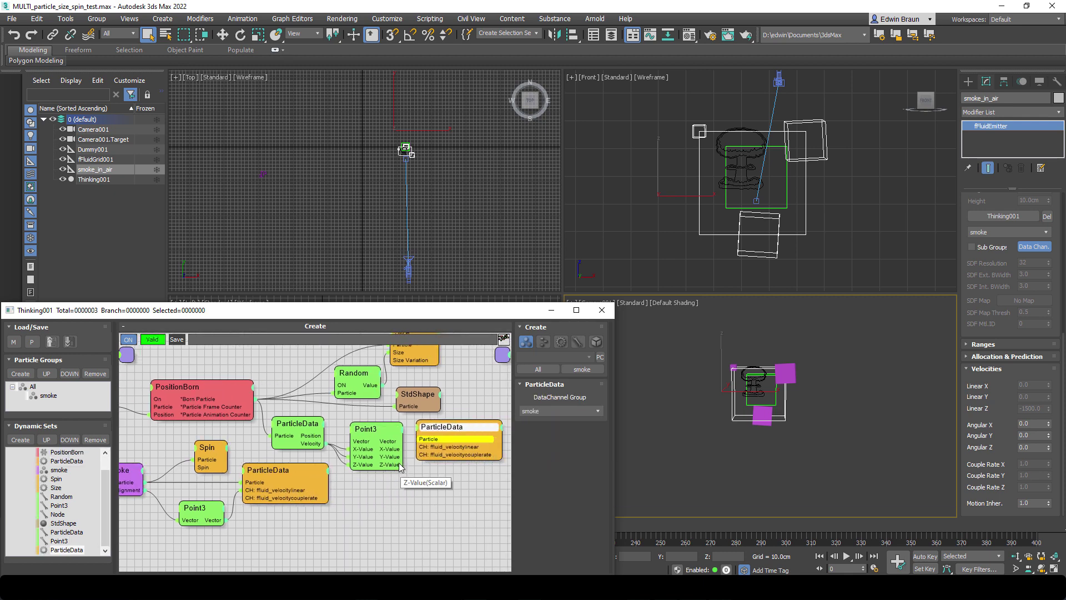
{"action": "left_click_drag", "start_coordinate": [400, 441], "coordinate": [421, 460]}
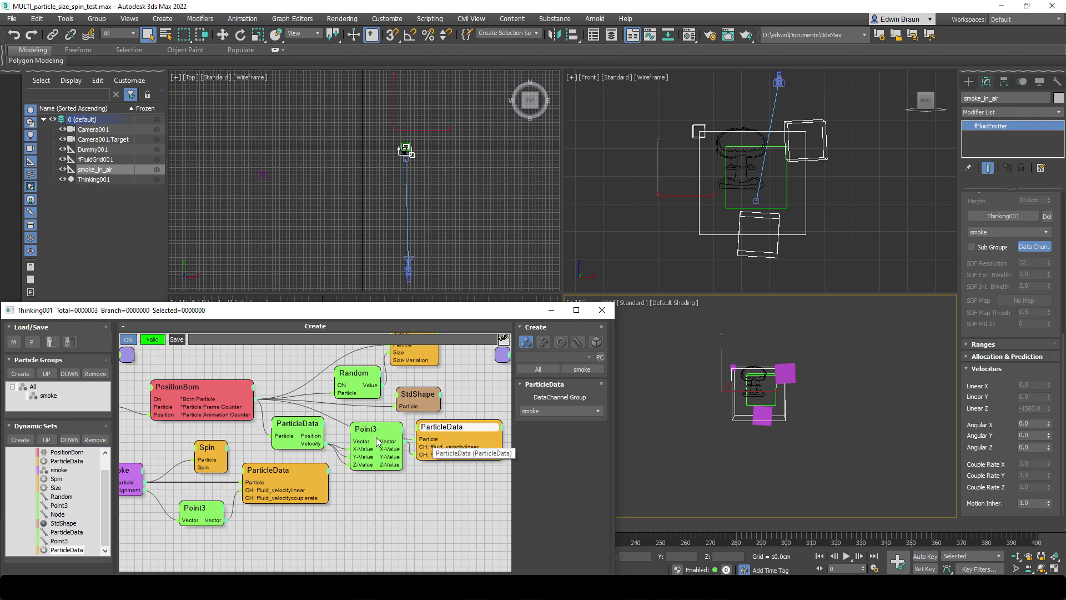
{"action": "left_click_drag", "start_coordinate": [371, 431], "coordinate": [369, 457]}
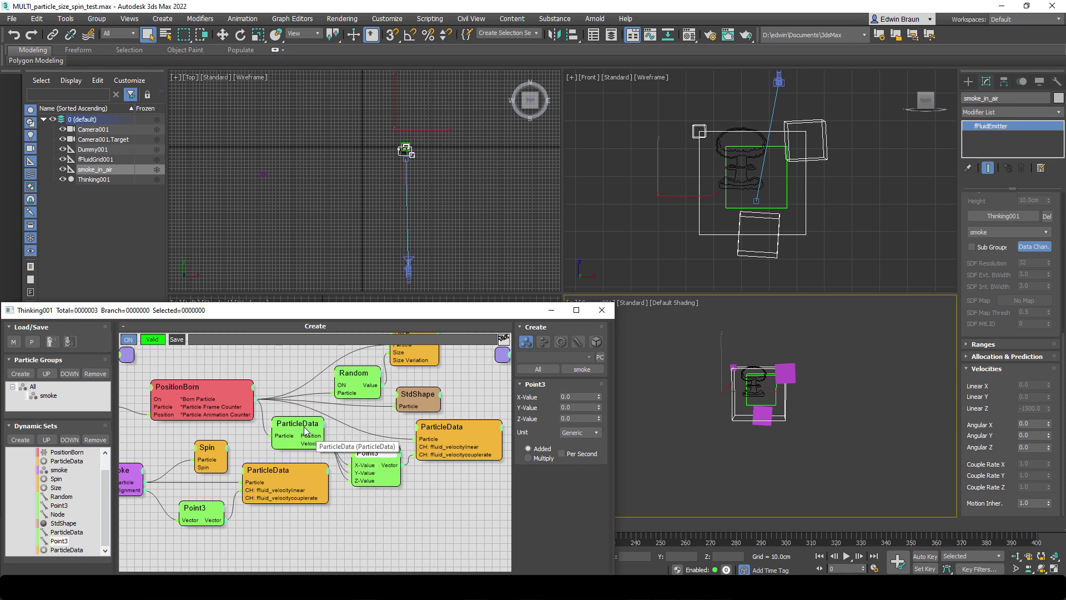
{"action": "left_click", "coordinate": [461, 426]}
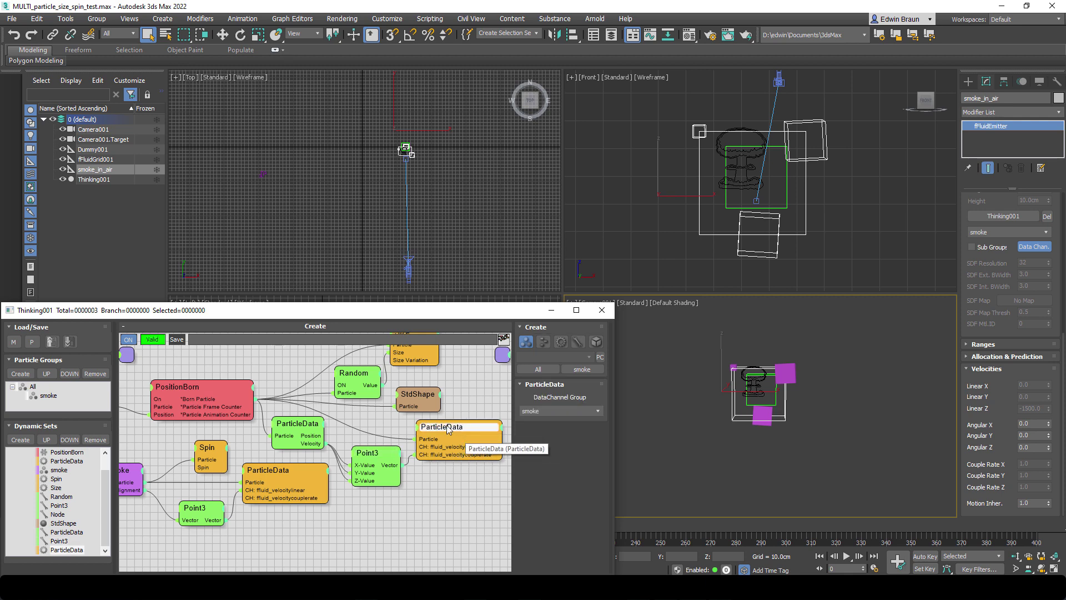
{"action": "left_click", "coordinate": [374, 454]}
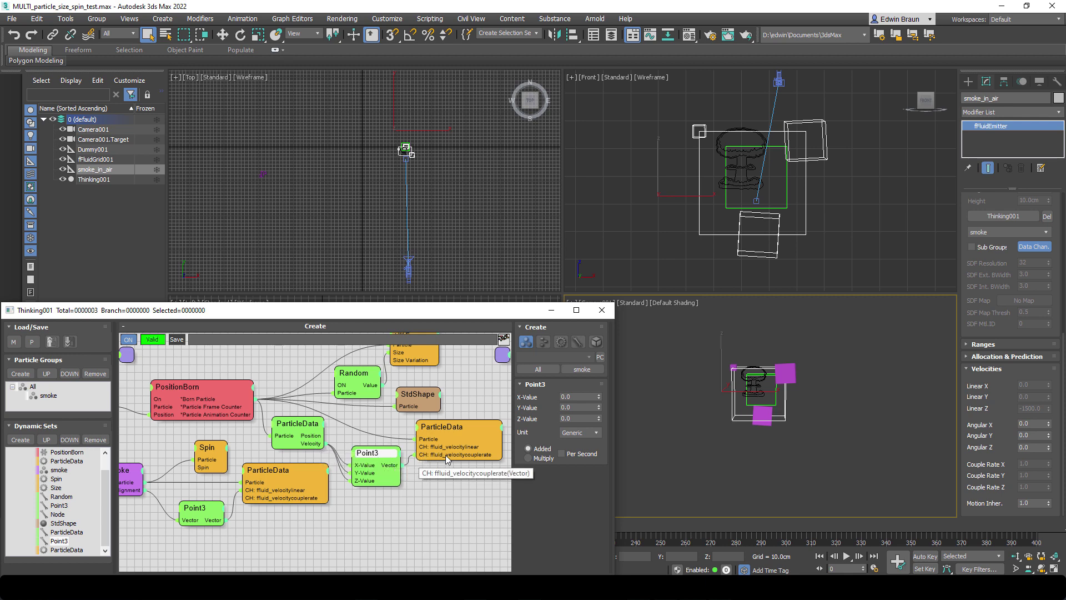
Set the Point3 node to Multiply by 2.0 on X, Y and Z, then play back the particles.
{"action": "left_click", "coordinate": [528, 458]}
{"action": "double_click", "coordinate": [572, 397]}
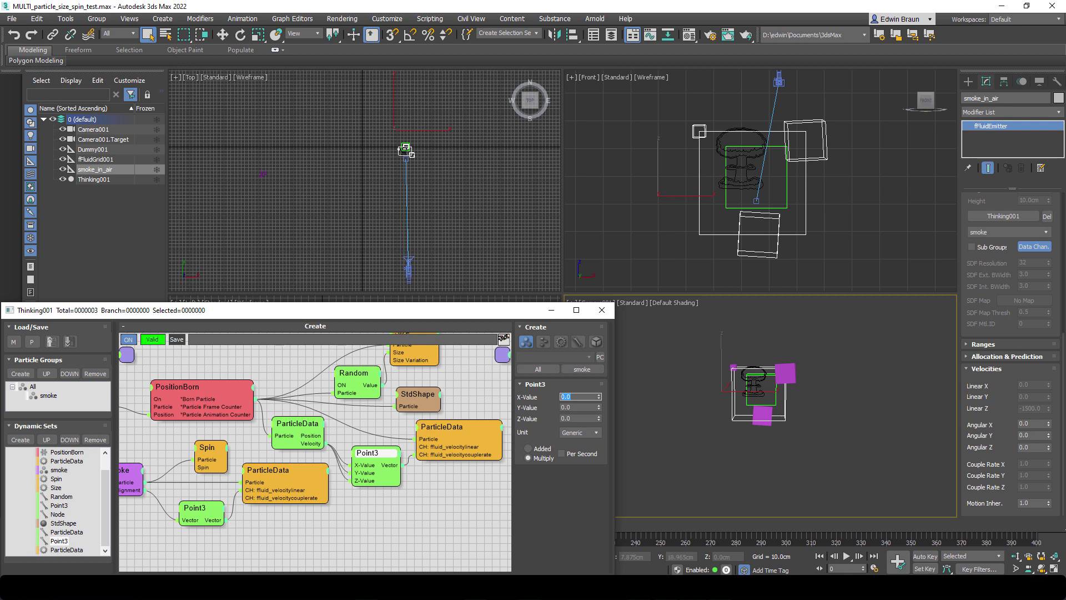
{"action": "type", "text": "2"}
{"action": "key", "text": "Tab"}
{"action": "type", "text": "2"}
{"action": "key", "text": "Tab"}
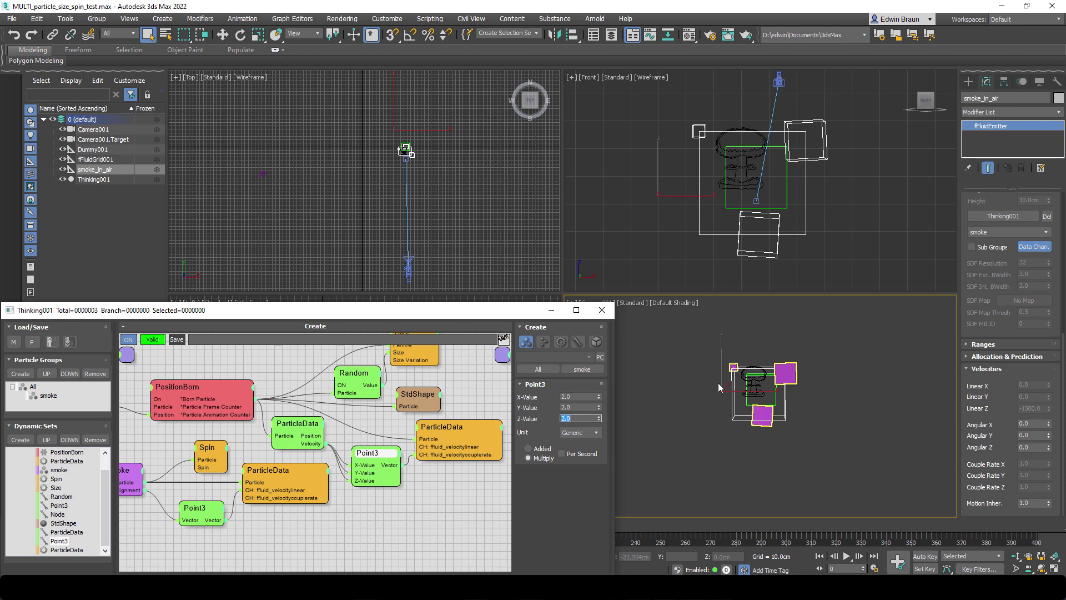
{"action": "left_click", "coordinate": [848, 556]}
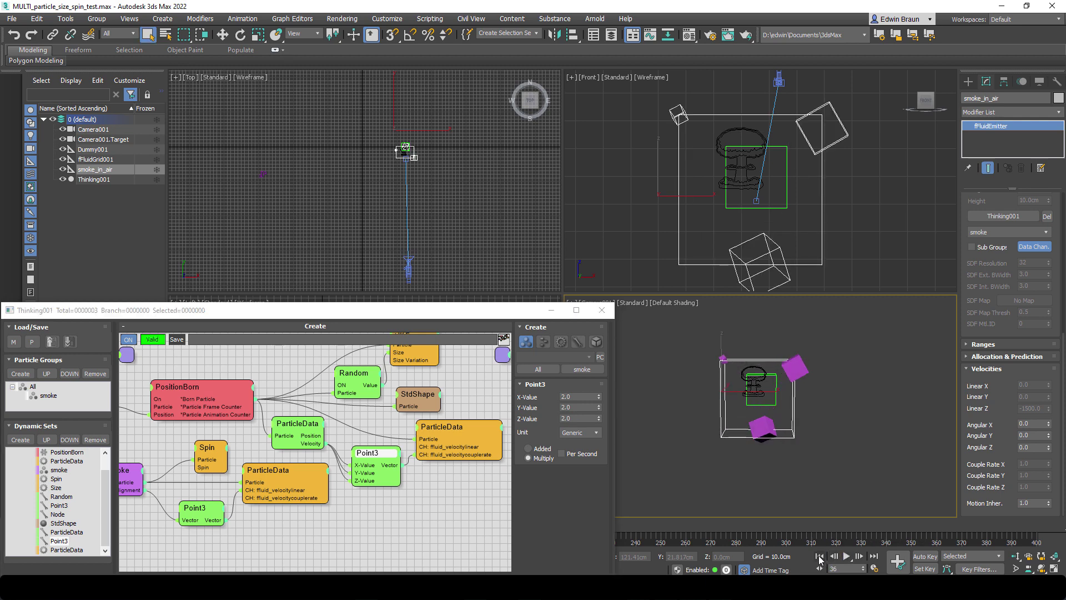
{"action": "left_click", "coordinate": [819, 556]}
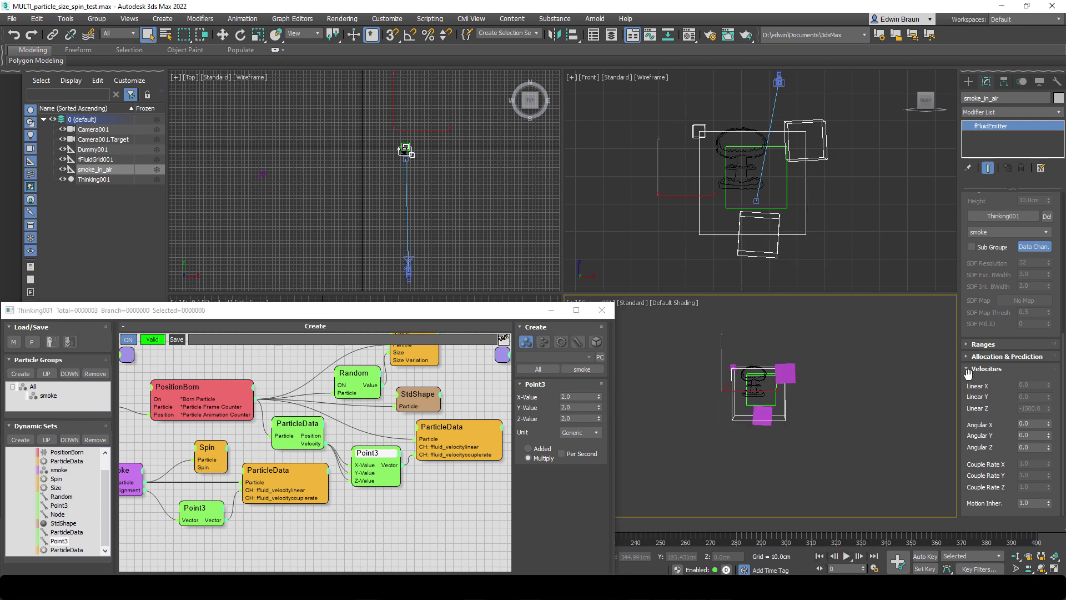
Cache fFluidGrid001 and preview the fireballs with the 2.0 multiplier.
{"action": "left_click", "coordinate": [113, 161]}
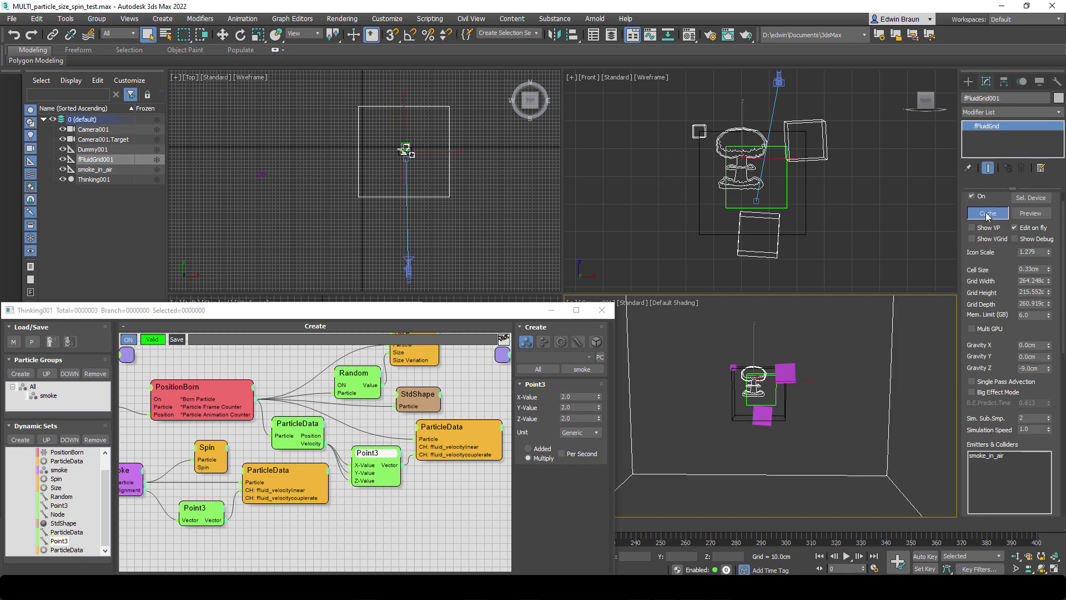
{"action": "left_click", "coordinate": [987, 214]}
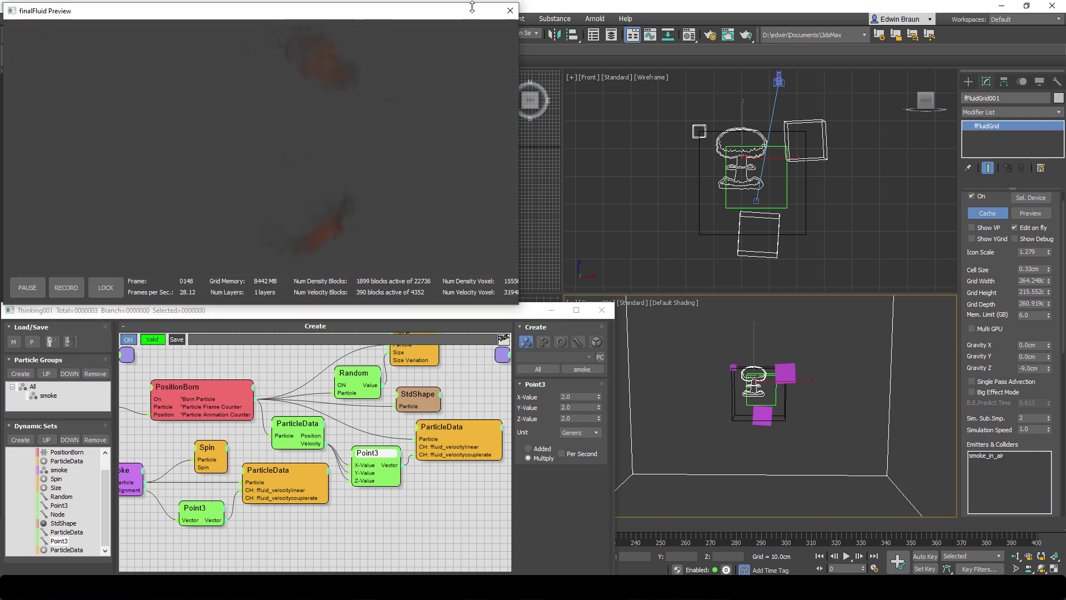
{"action": "left_click", "coordinate": [509, 10]}
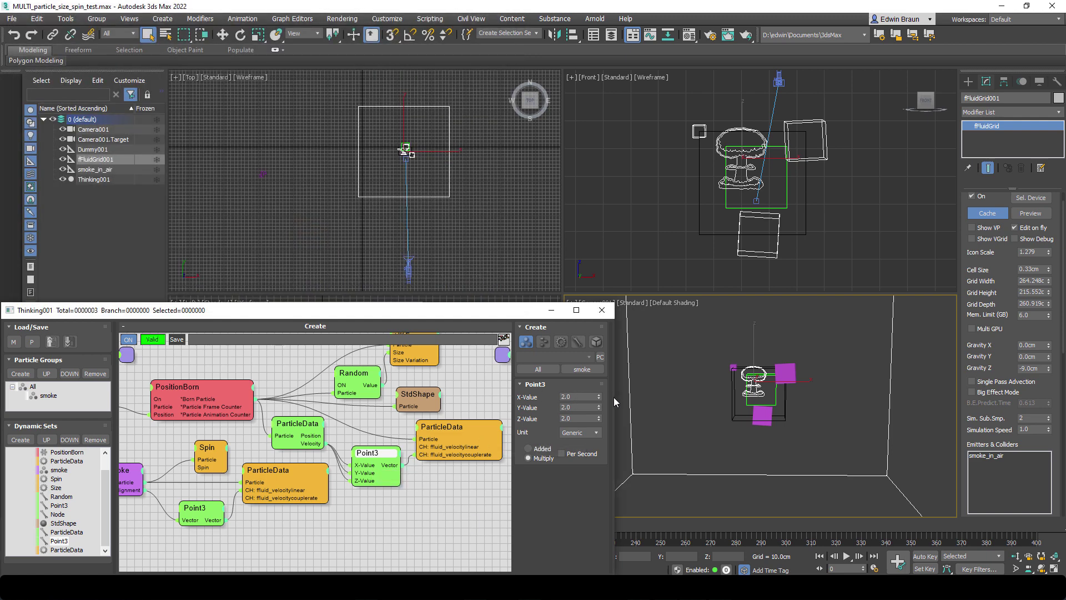
Lower the Point3 multiplier to 1.0 on X, Y and Z, then recache and preview the fluid.
{"action": "left_click_drag", "start_coordinate": [578, 397], "coordinate": [527, 400]}
{"action": "type", "text": "1"}
{"action": "key", "text": "Tab"}
{"action": "type", "text": "1"}
{"action": "left_click", "coordinate": [821, 557]}
{"action": "left_click", "coordinate": [846, 556]}
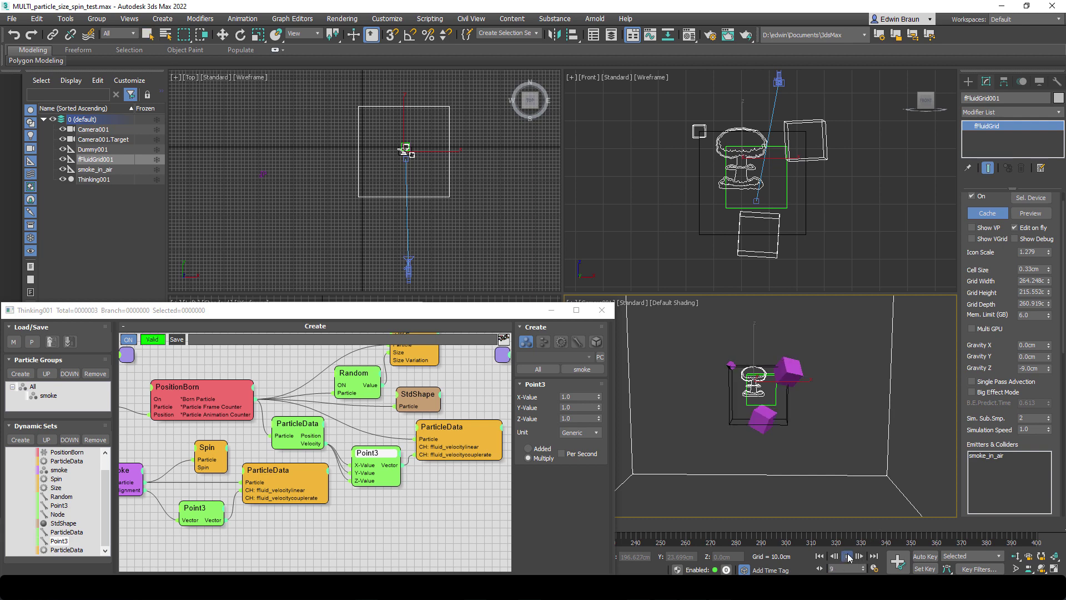
{"action": "left_click", "coordinate": [819, 556]}
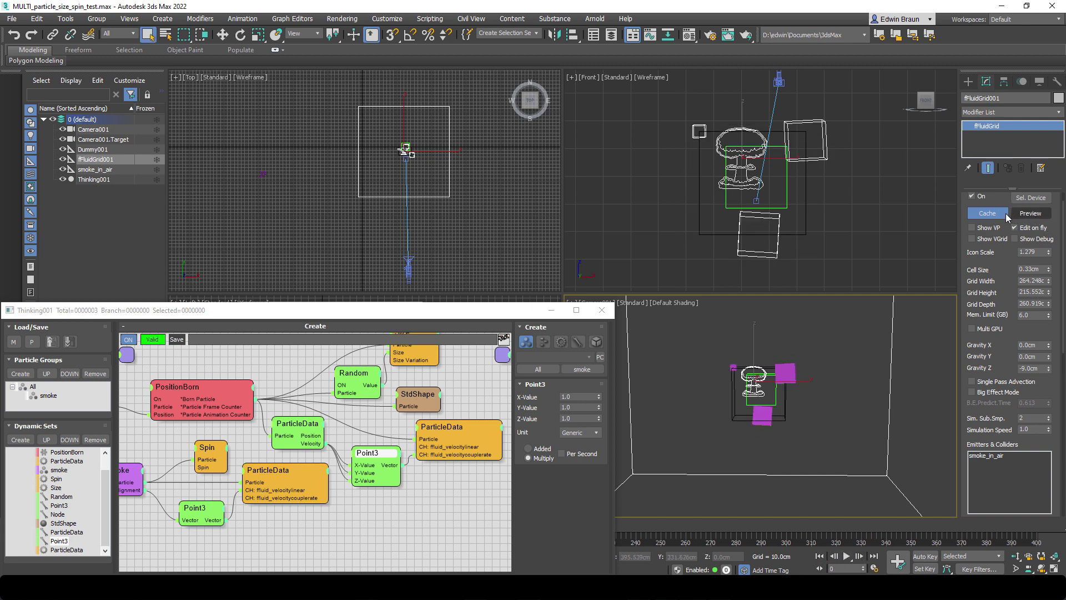
{"action": "left_click", "coordinate": [1031, 214]}
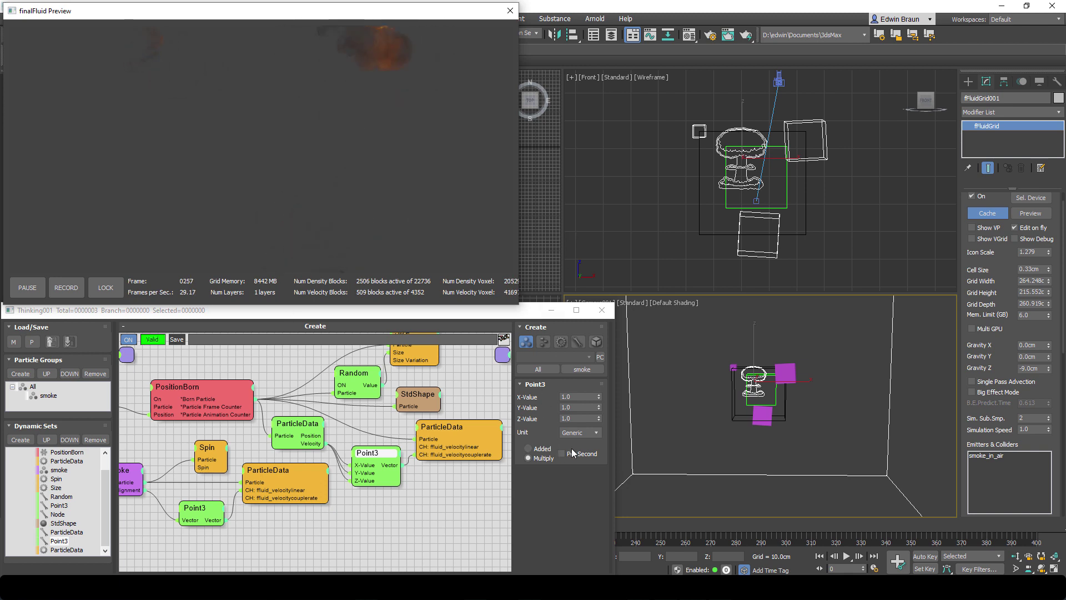
{"action": "left_click", "coordinate": [510, 11]}
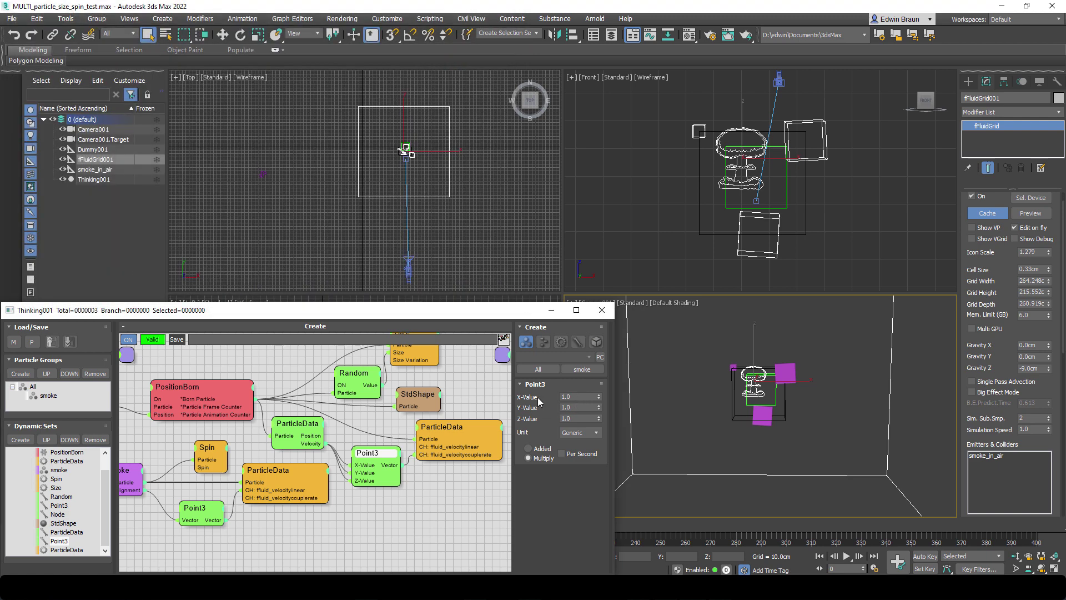
Set the Point3 multiplier X, Y and Z values to 0.5.
{"action": "left_click_drag", "start_coordinate": [580, 400], "coordinate": [520, 396]}
{"action": "key", "text": "Tab"}
{"action": "type", "text": "0"}
{"action": "key", "text": "Tab"}
{"action": "type", "text": "0"}
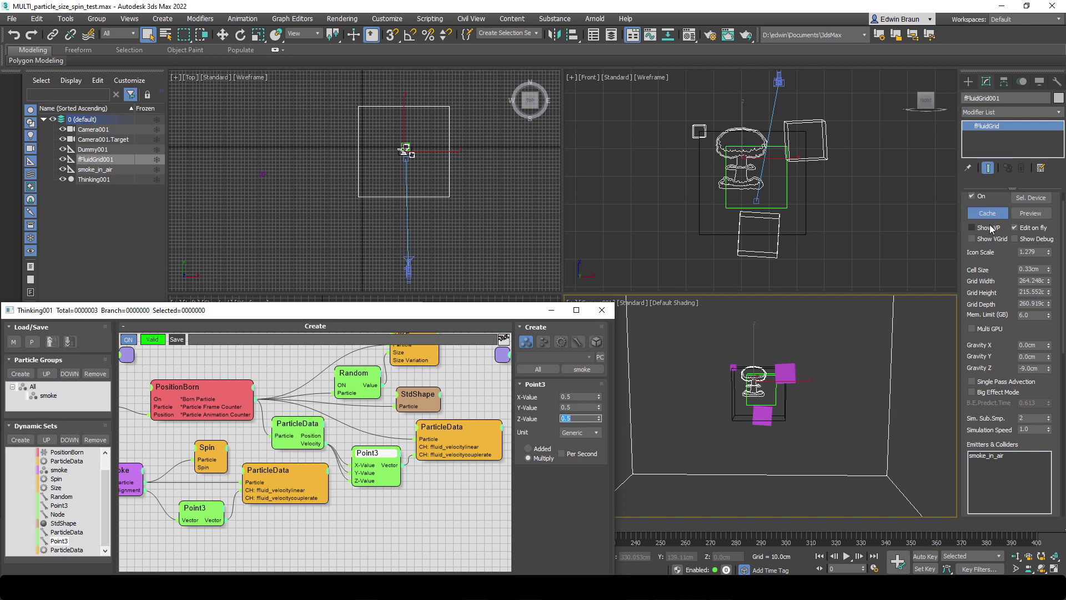
Rebuild the fFluidGrid001 cache, preview the fireballs, then verify the Velocity wire into Point3.
{"action": "left_click", "coordinate": [986, 214]}
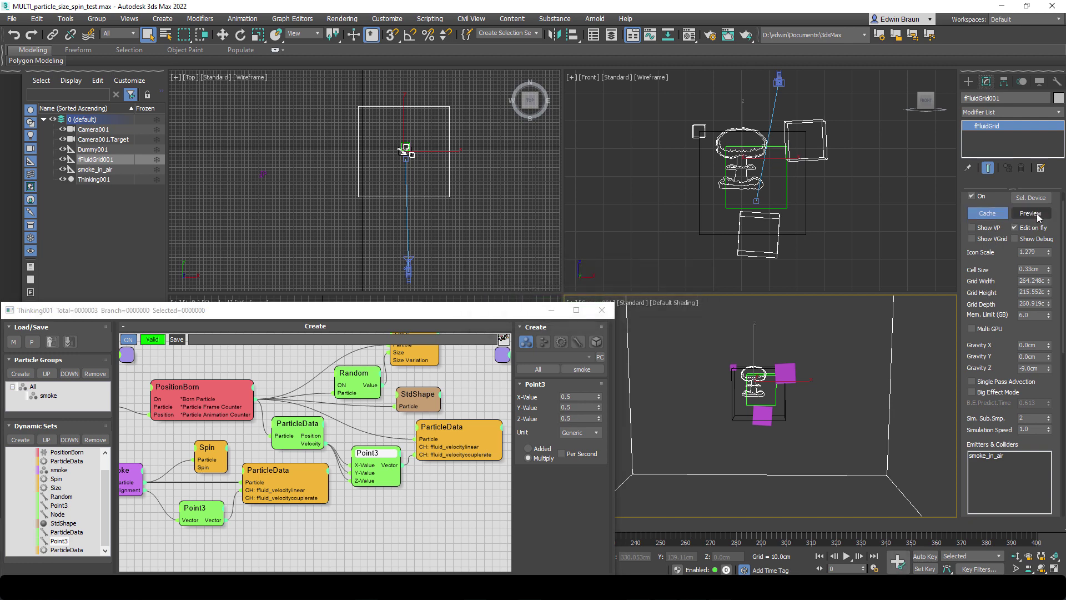
{"action": "left_click", "coordinate": [1029, 213]}
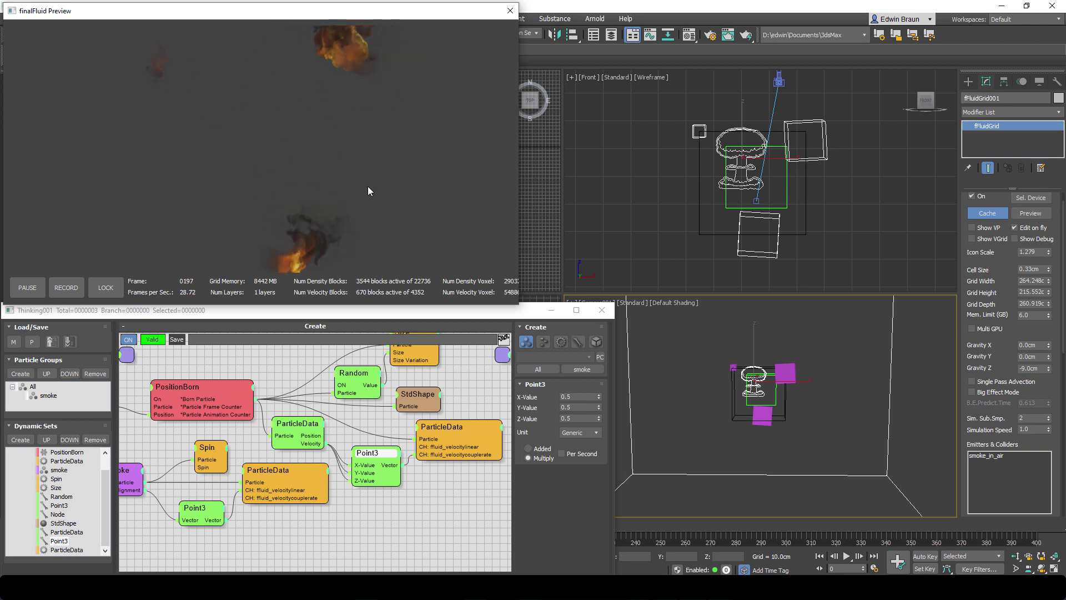
{"action": "left_click", "coordinate": [766, 416]}
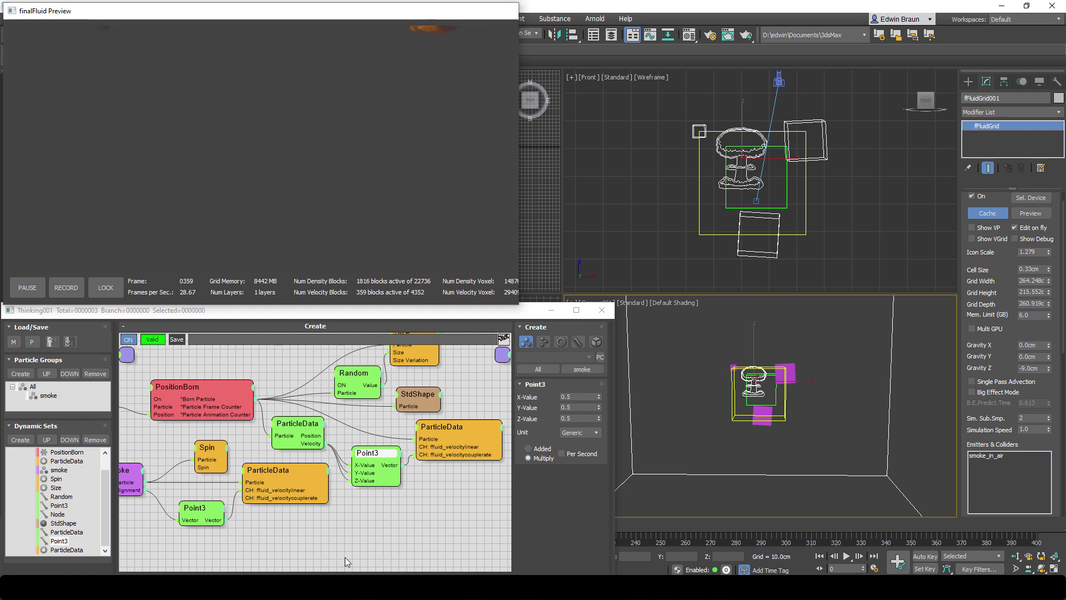
{"action": "left_click", "coordinate": [511, 10]}
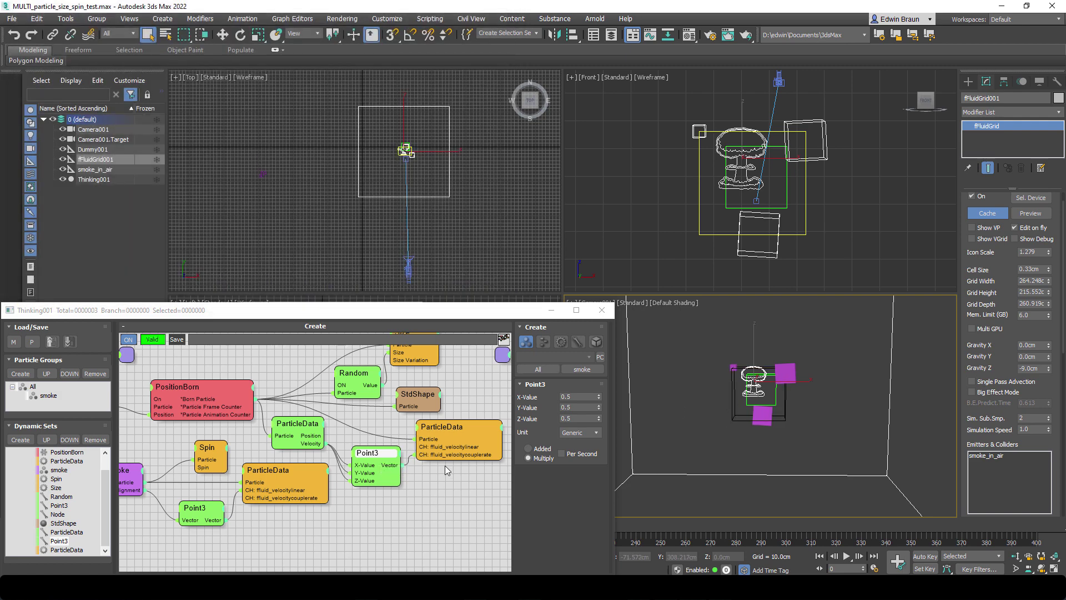
{"action": "left_click_drag", "start_coordinate": [325, 443], "coordinate": [373, 466]}
Select smoke_in_air and show the smoke particle group's settings in Thinking Particles.
{"action": "left_click", "coordinate": [97, 171]}
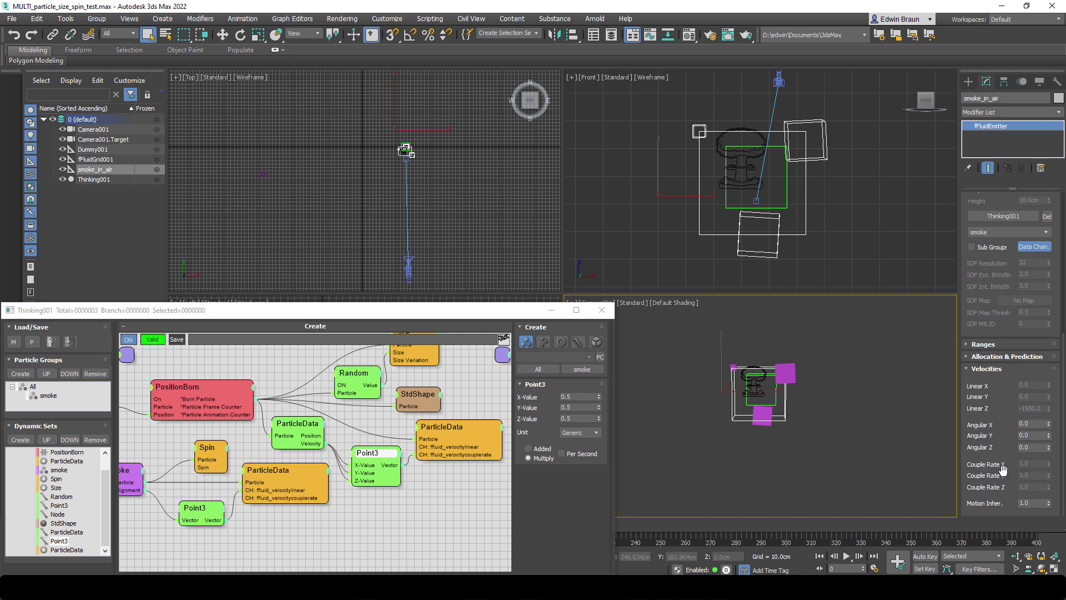
{"action": "left_click", "coordinate": [48, 396]}
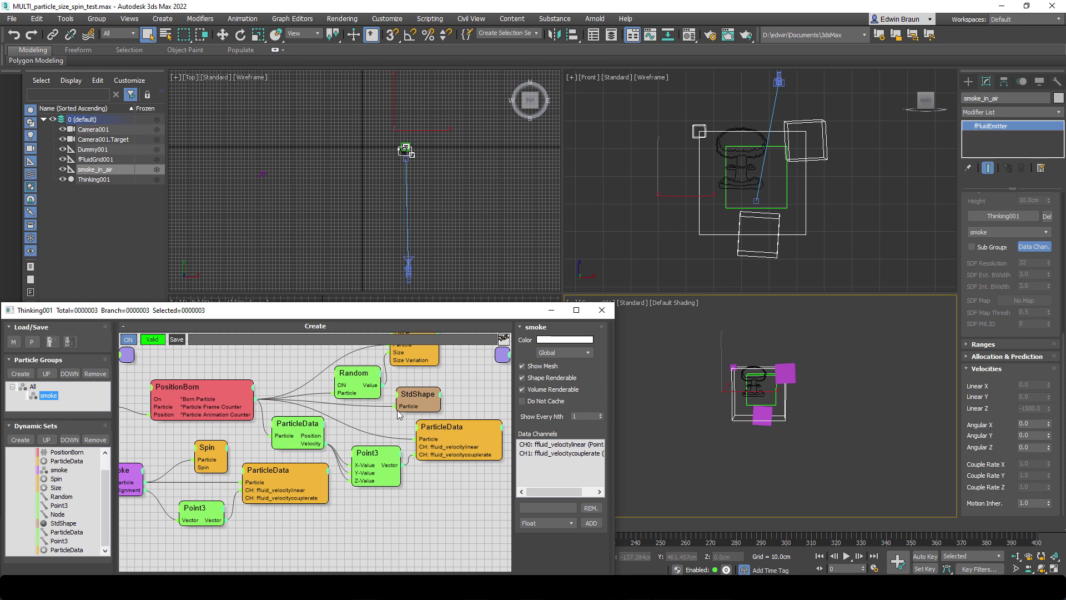
Set PositionBorn's Pistol Shot count to 25, play the animation, and reset to frame 0.
{"action": "left_click", "coordinate": [209, 385]}
{"action": "double_click", "coordinate": [586, 437]}
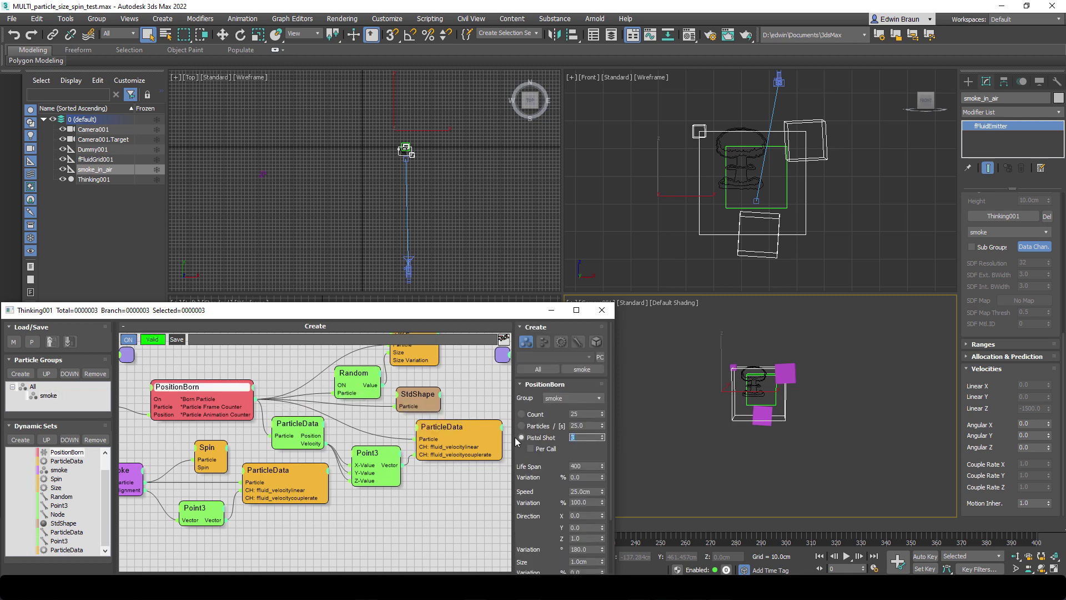
{"action": "type", "text": "25"}
{"action": "key", "text": "Return"}
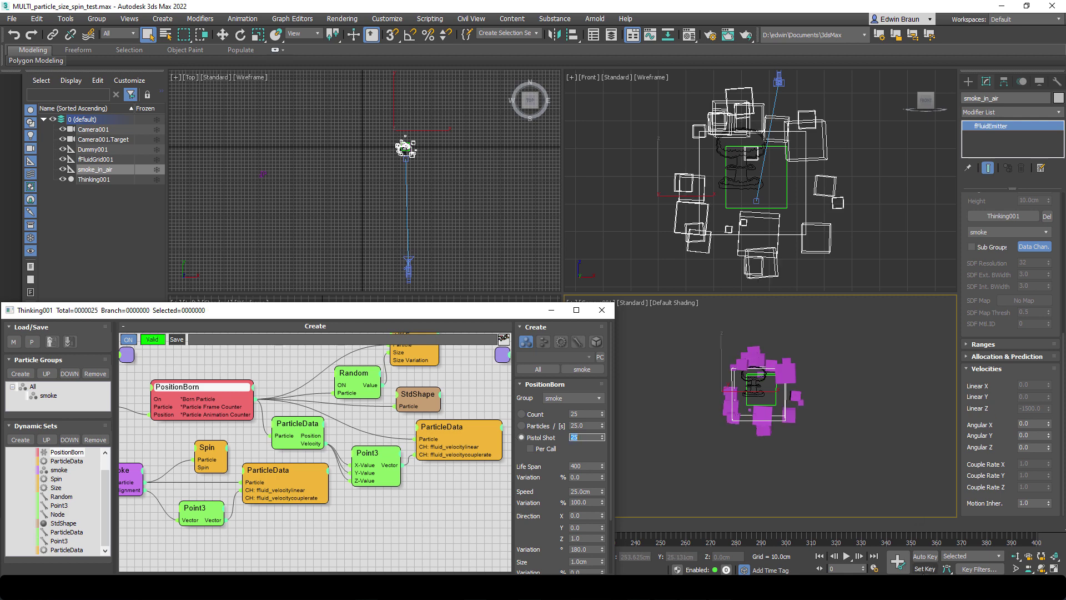
{"action": "left_click", "coordinate": [846, 556]}
{"action": "left_click", "coordinate": [846, 556]}
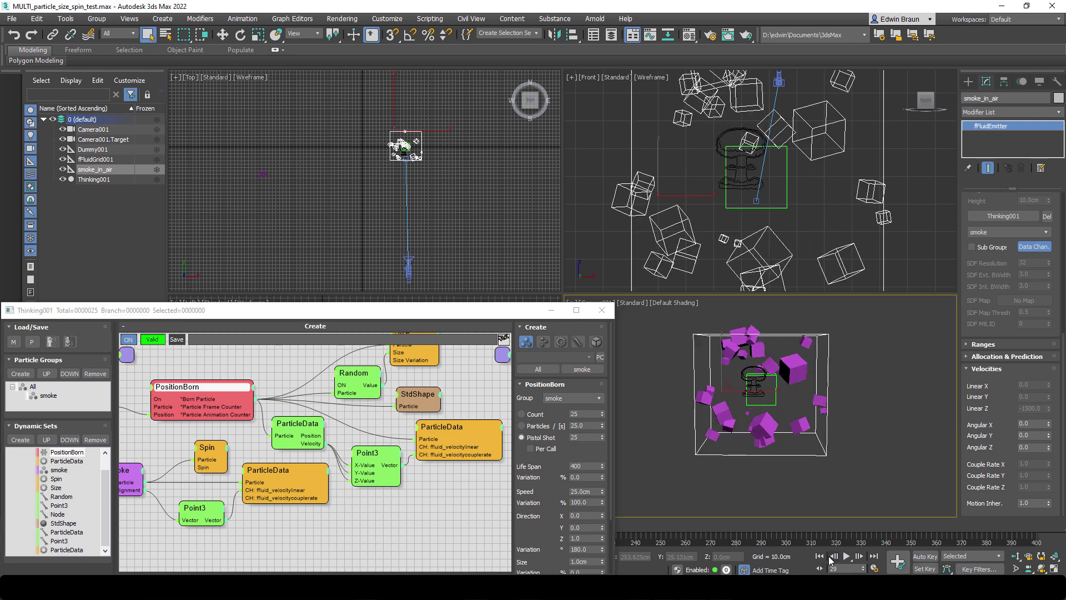
{"action": "left_click", "coordinate": [820, 555]}
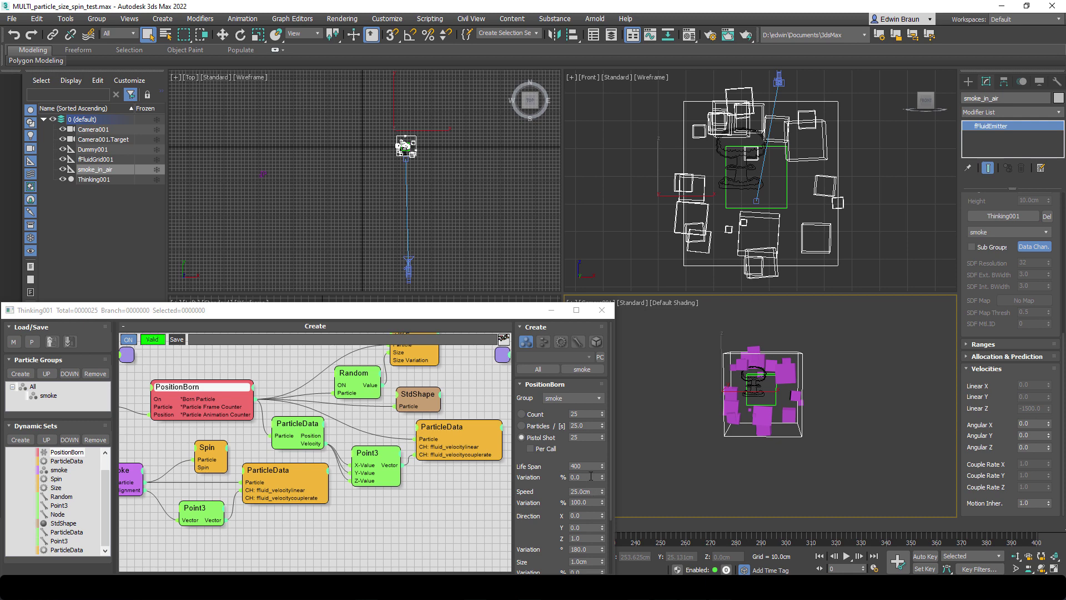
Rebuild the fFluidGrid001 cache and preview the fireballs.
{"action": "left_click", "coordinate": [113, 160]}
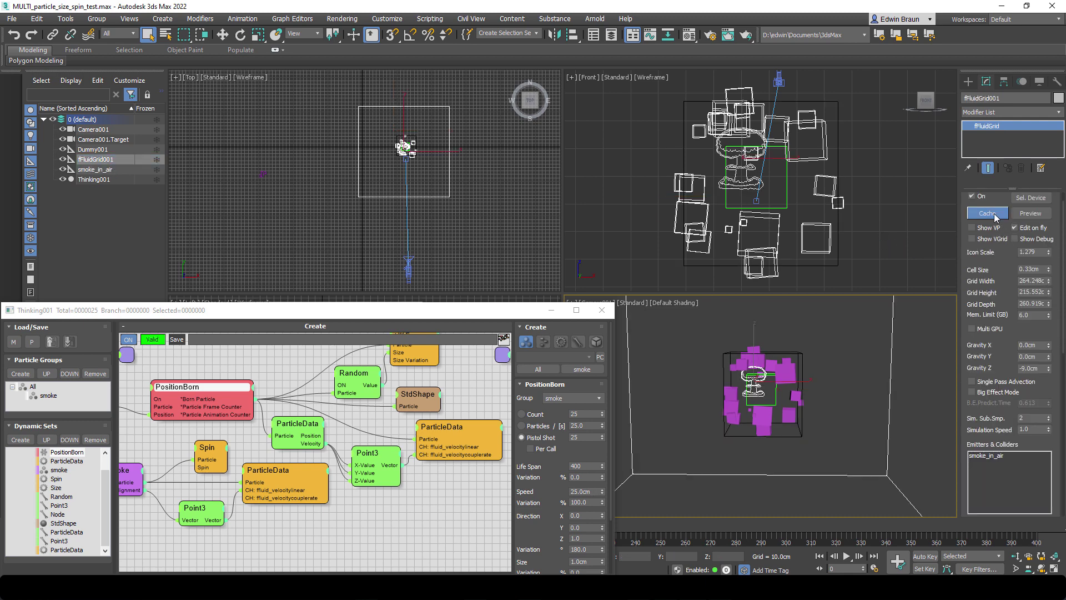
{"action": "left_click", "coordinate": [993, 215]}
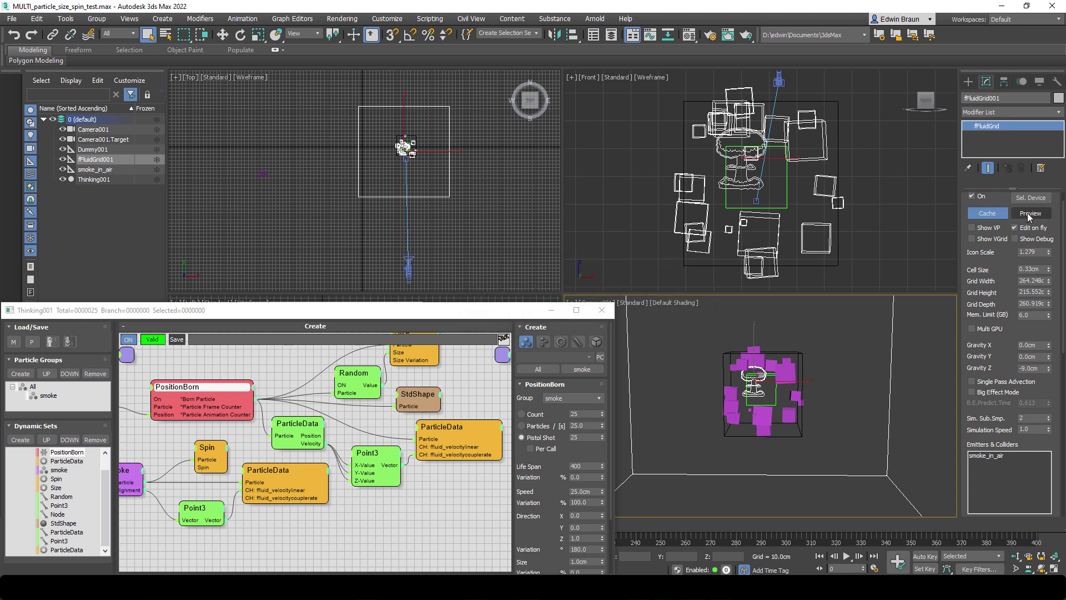
{"action": "left_click", "coordinate": [1029, 214]}
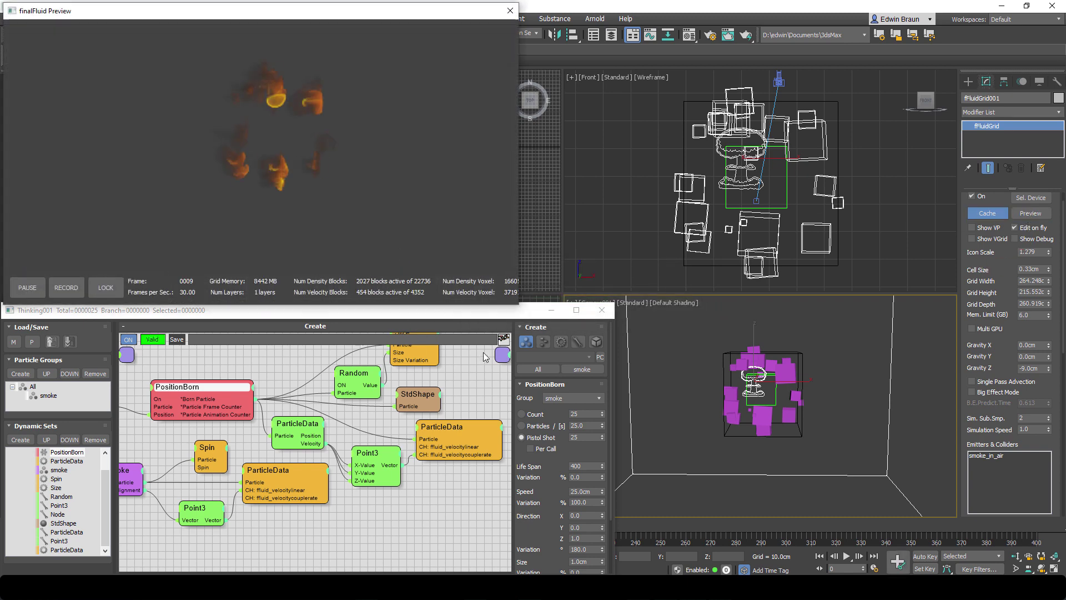